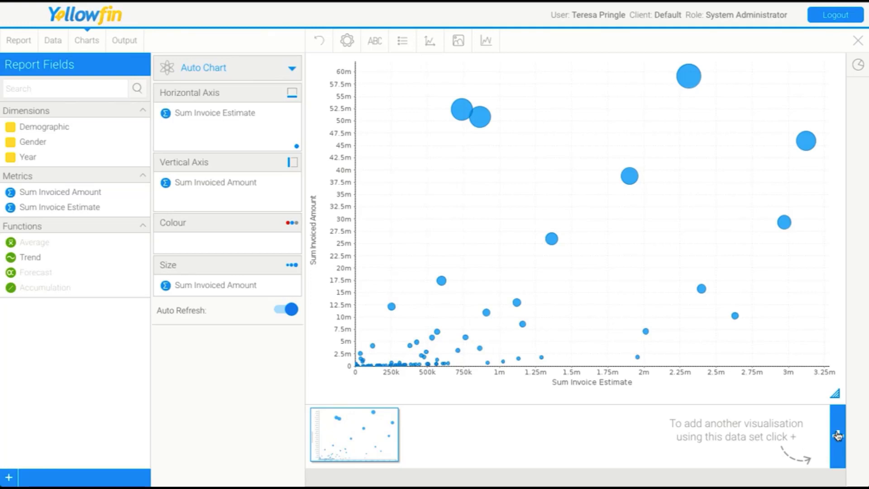
Step: Add another visualisation from the same data set next to the bubble chart
{"action": "left_click", "coordinate": [837, 435]}
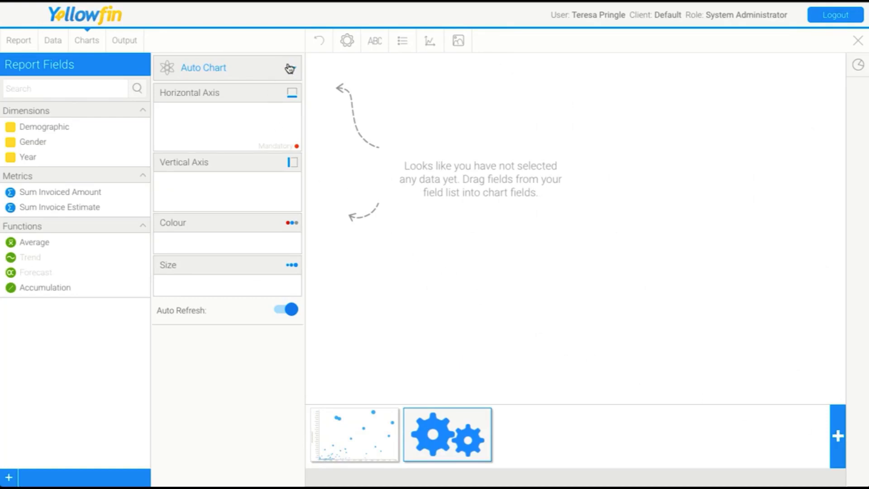
Step: Make the new chart a pie with Demographic as colour and Sum Invoiced Amount as size
{"action": "left_click", "coordinate": [855, 65]}
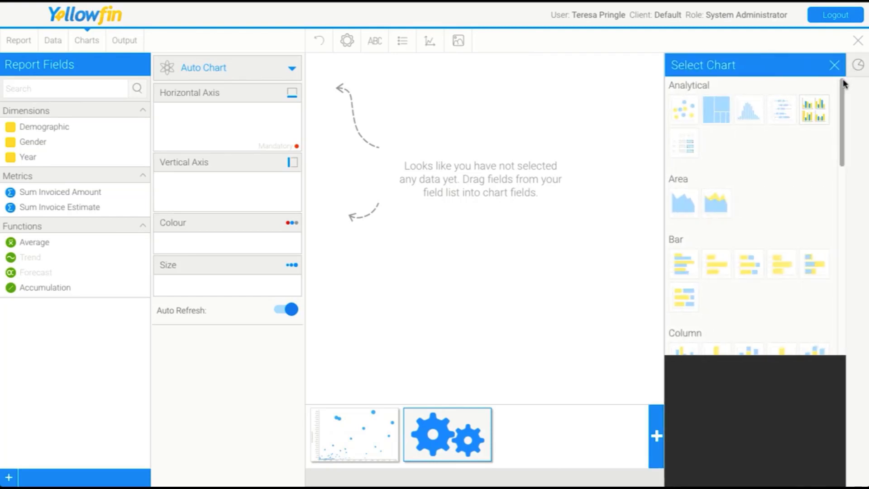
{"action": "left_click_drag", "start_coordinate": [842, 86], "coordinate": [843, 274]}
{"action": "left_click", "coordinate": [684, 229]}
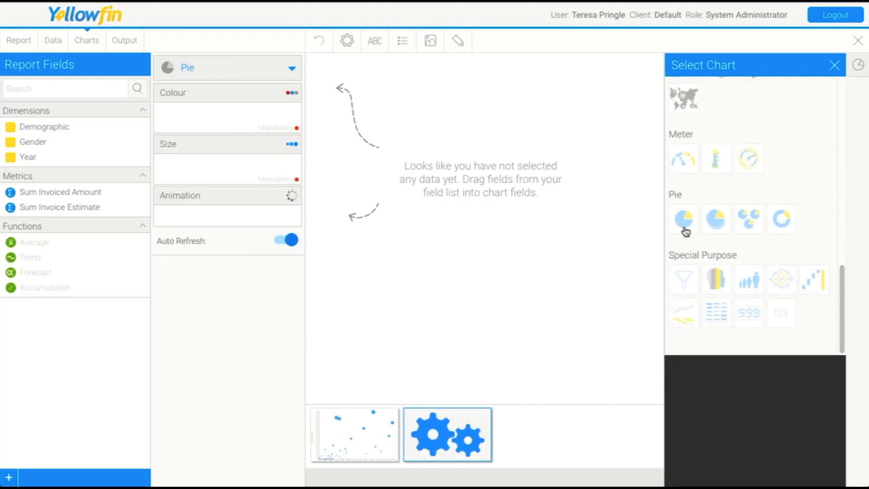
{"action": "left_click", "coordinate": [834, 64]}
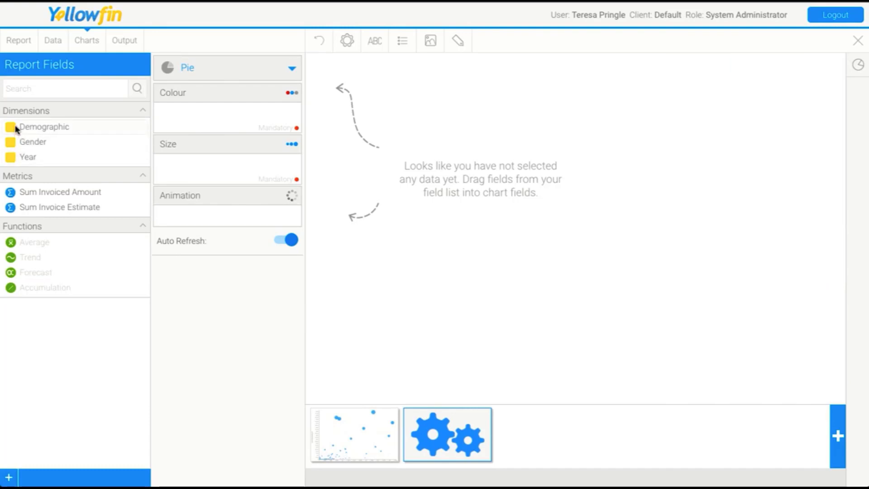
{"action": "left_click_drag", "start_coordinate": [11, 126], "coordinate": [175, 113]}
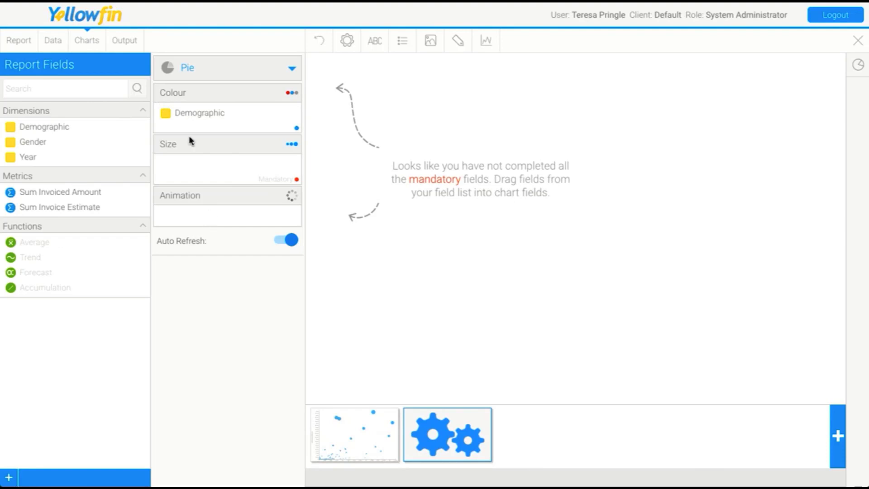
{"action": "left_click_drag", "start_coordinate": [62, 193], "coordinate": [232, 160]}
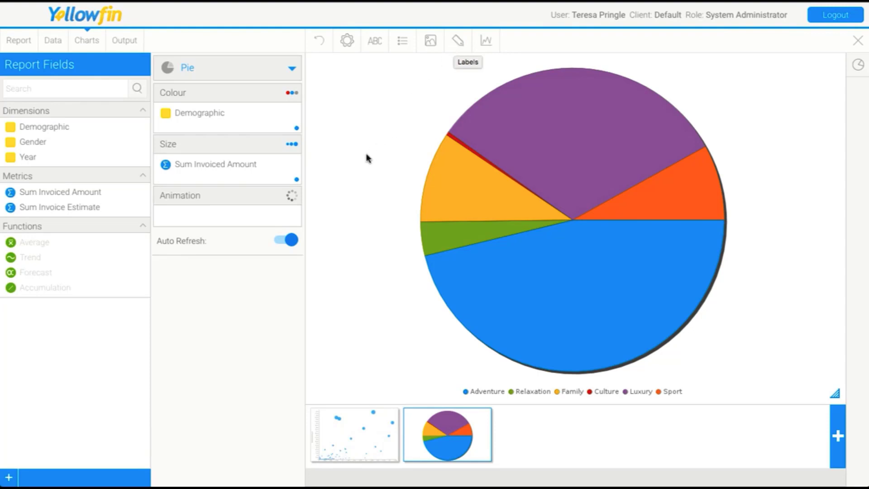
Step: Colour the Demographic slices by Reference Code, then switch them to the Monochrome palette
{"action": "left_click", "coordinate": [289, 113]}
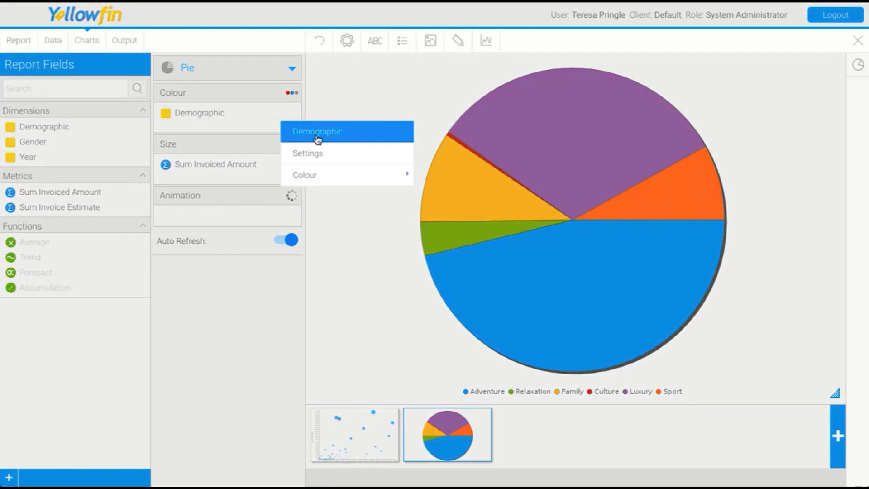
{"action": "mouse_move", "coordinate": [320, 178]}
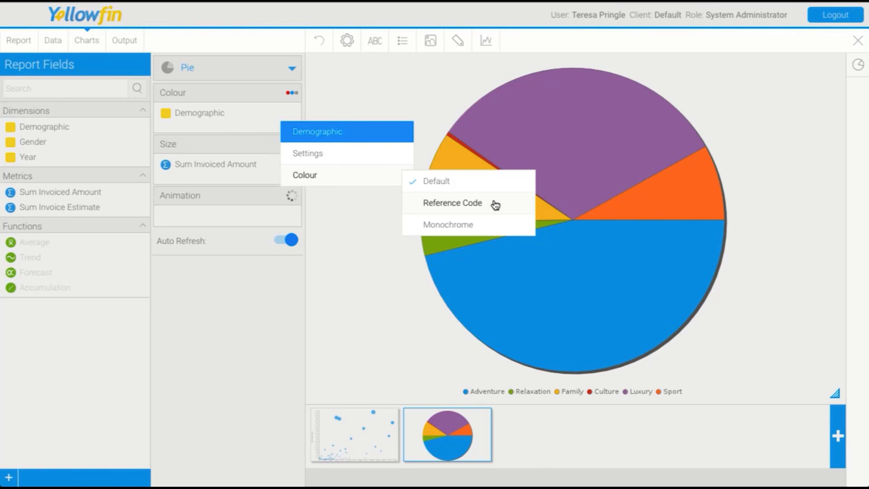
{"action": "left_click", "coordinate": [495, 205]}
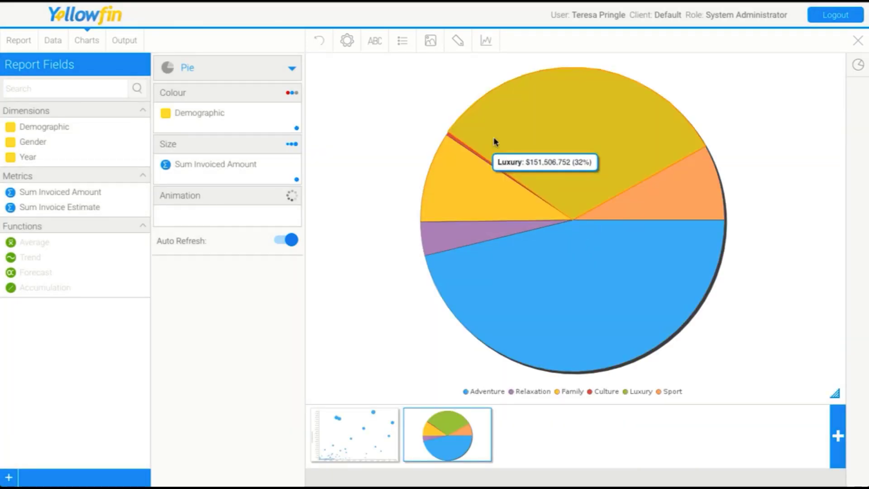
{"action": "mouse_move", "coordinate": [611, 294]}
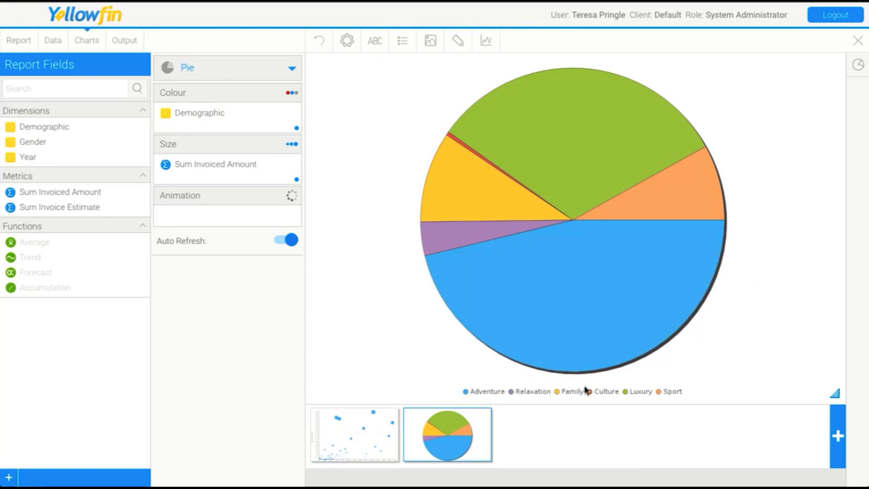
{"action": "left_click", "coordinate": [294, 116]}
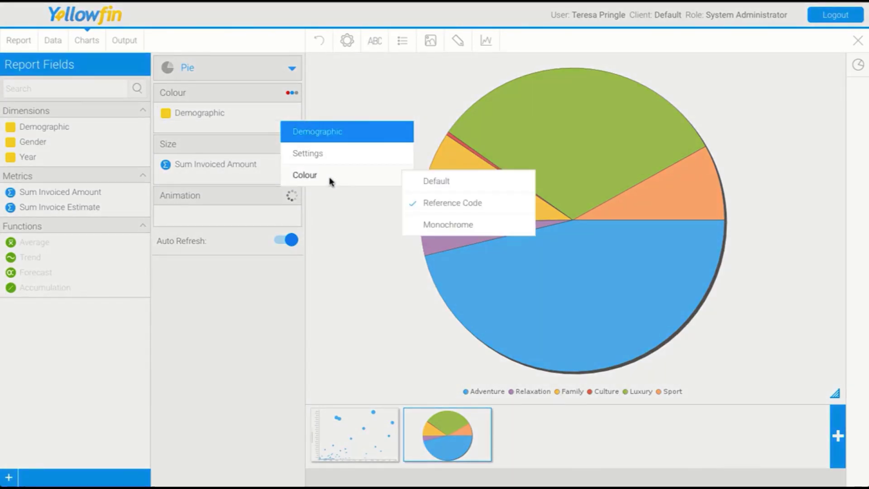
{"action": "left_click", "coordinate": [432, 224]}
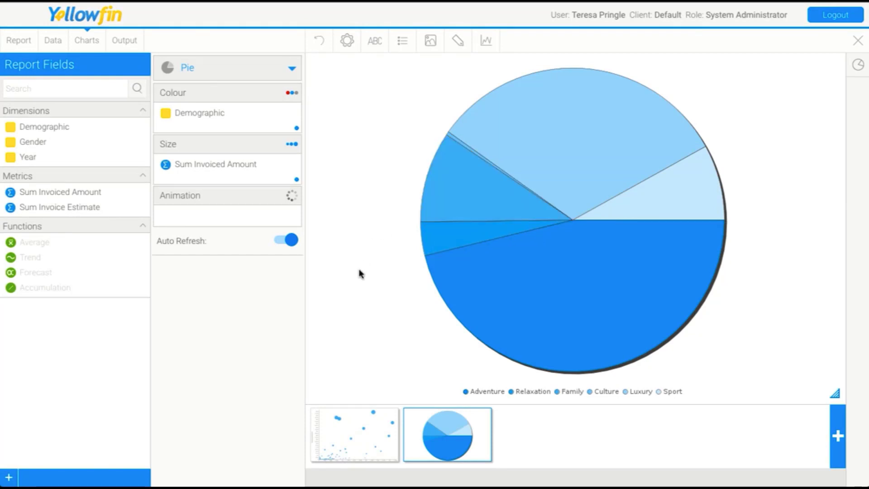
Step: Try an orange monochrome colour for the Demographic series, then restore the Default colours
{"action": "left_click", "coordinate": [488, 41]}
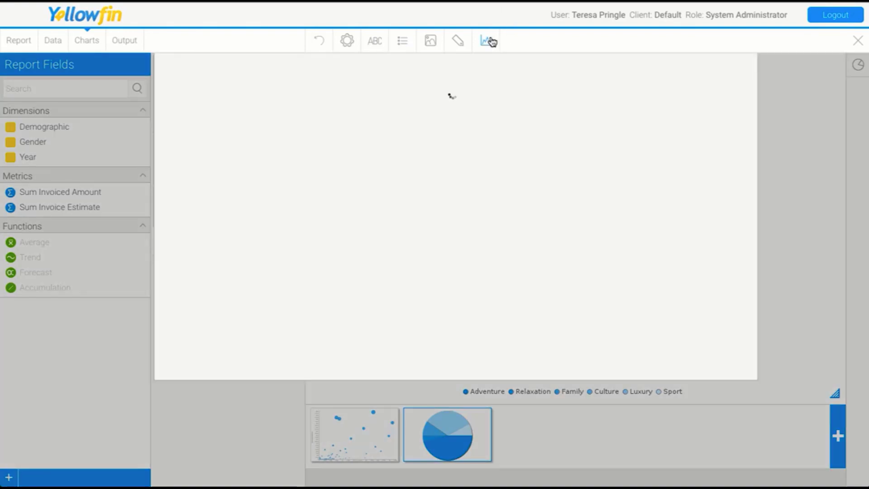
{"action": "left_click", "coordinate": [276, 121]}
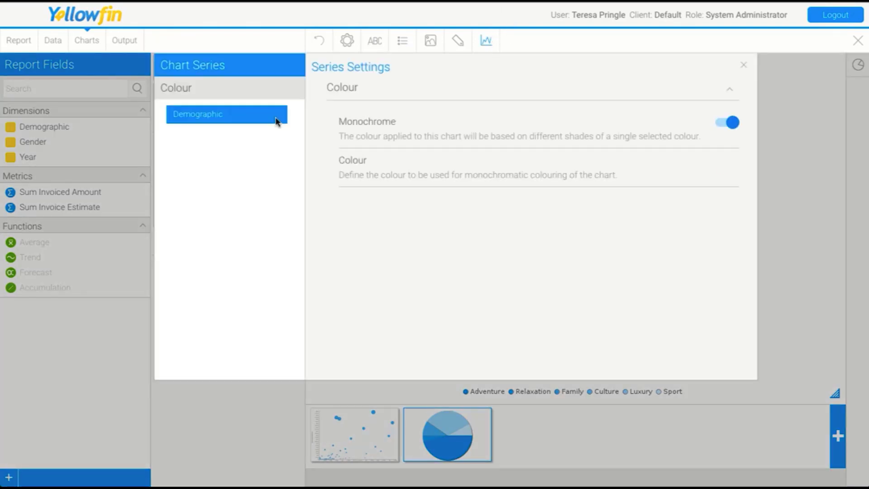
{"action": "left_click", "coordinate": [731, 167]}
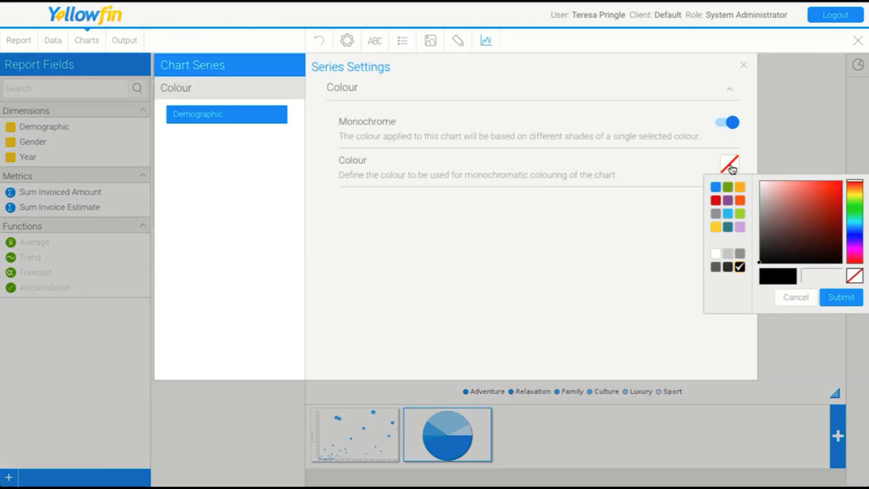
{"action": "left_click", "coordinate": [740, 186]}
{"action": "left_click", "coordinate": [743, 65]}
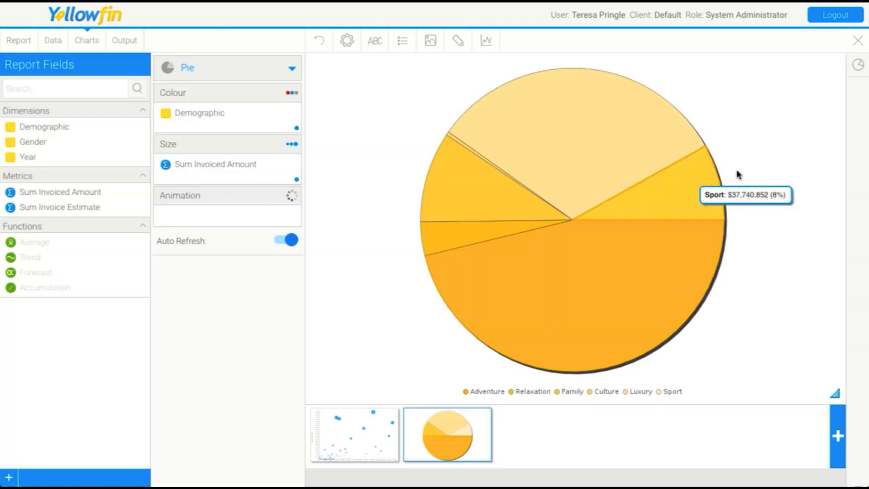
{"action": "left_click", "coordinate": [294, 118]}
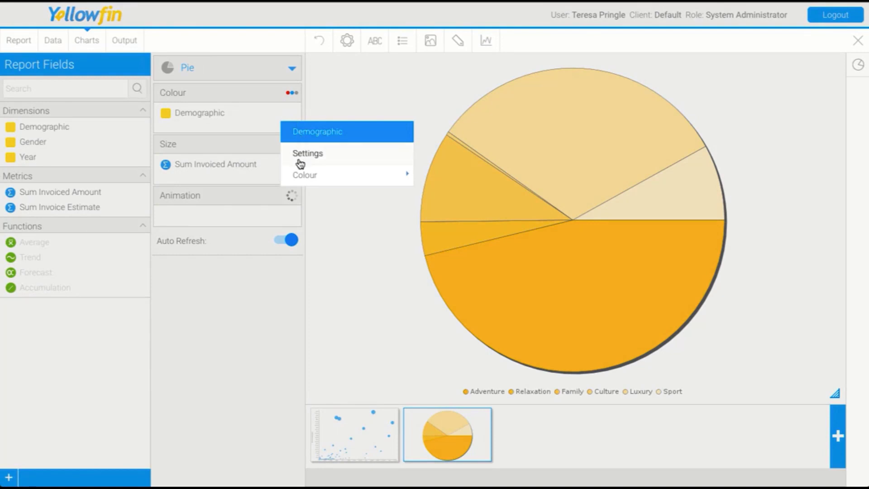
{"action": "left_click", "coordinate": [419, 180]}
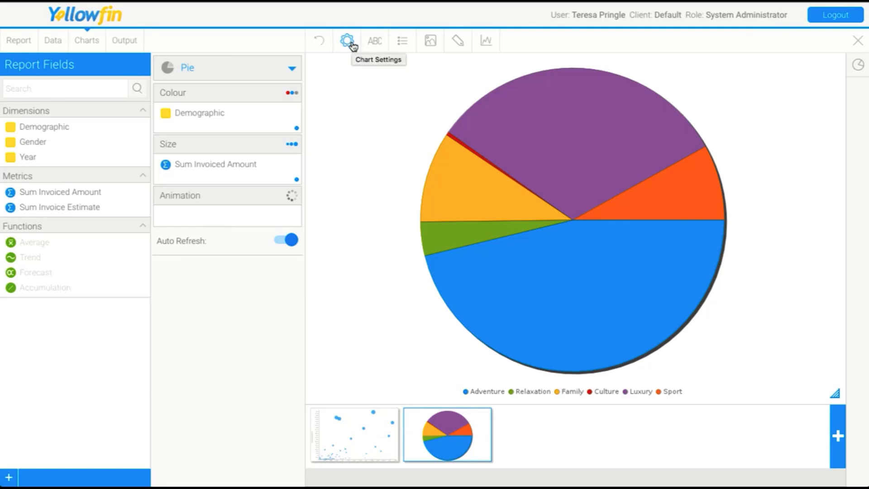
Step: Turn off the pie's Shadow Display and set the slice Outline Colour to white
{"action": "left_click", "coordinate": [347, 41]}
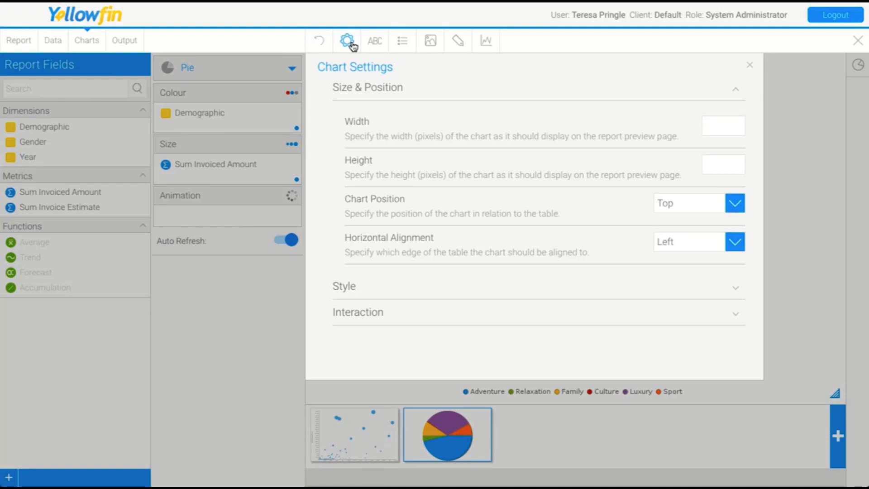
{"action": "left_click", "coordinate": [375, 286]}
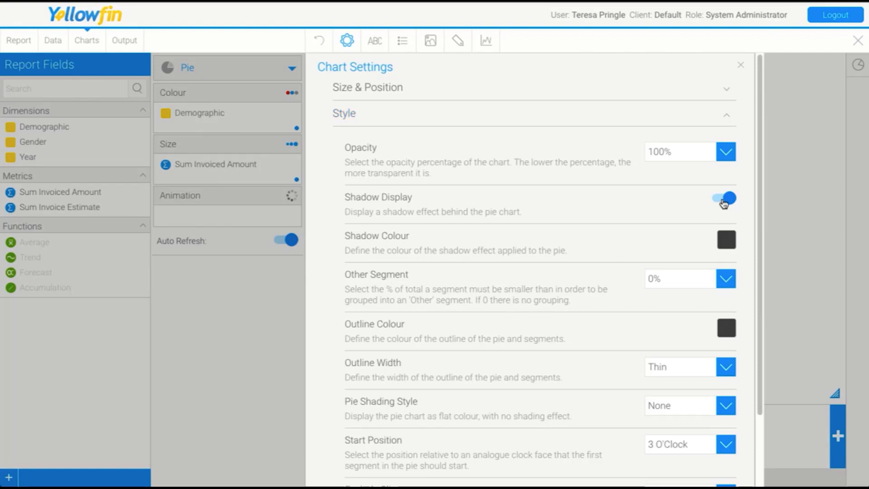
{"action": "left_click", "coordinate": [728, 242]}
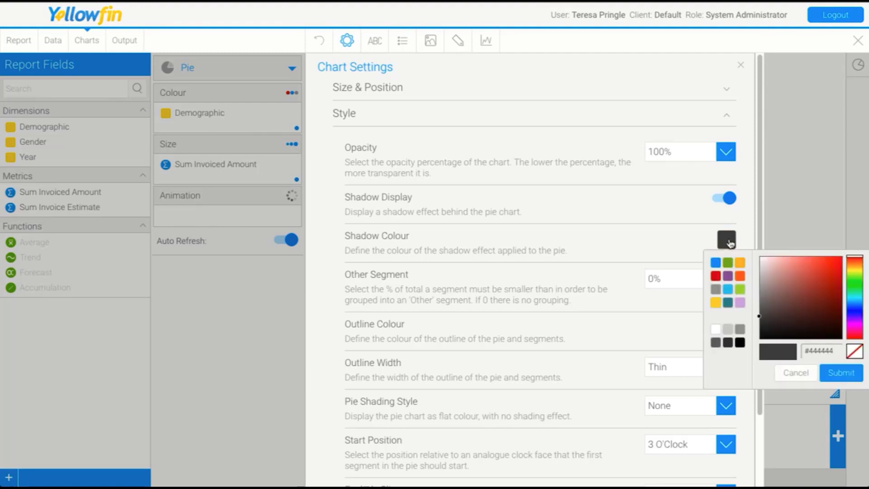
{"action": "left_click", "coordinate": [716, 329]}
{"action": "left_click", "coordinate": [725, 198]}
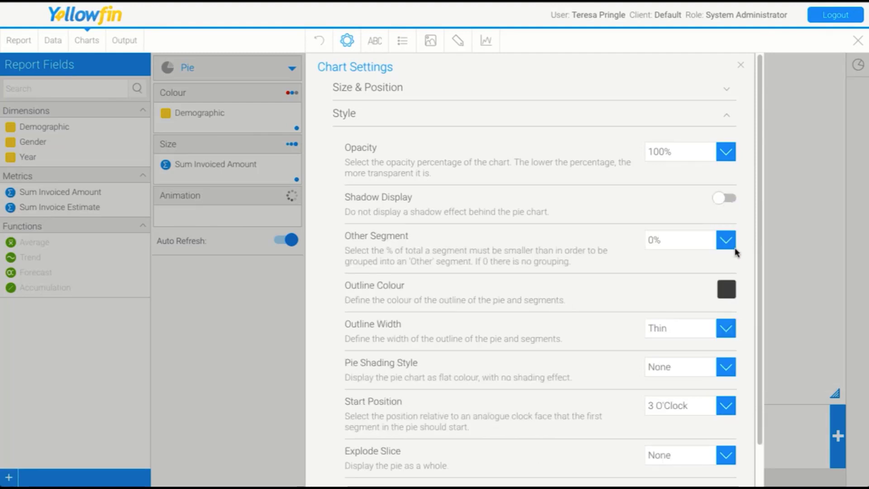
{"action": "left_click", "coordinate": [726, 289]}
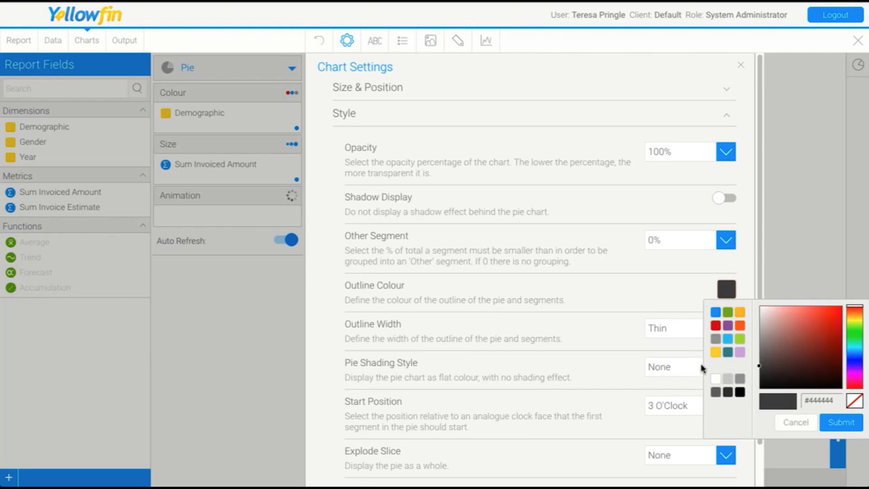
{"action": "left_click", "coordinate": [714, 376]}
Step: Set the pie's Start Position to 12 O'Clock and apply the style settings
{"action": "scroll", "coordinate": [656, 333], "scroll_direction": "down", "scroll_amount": 1}
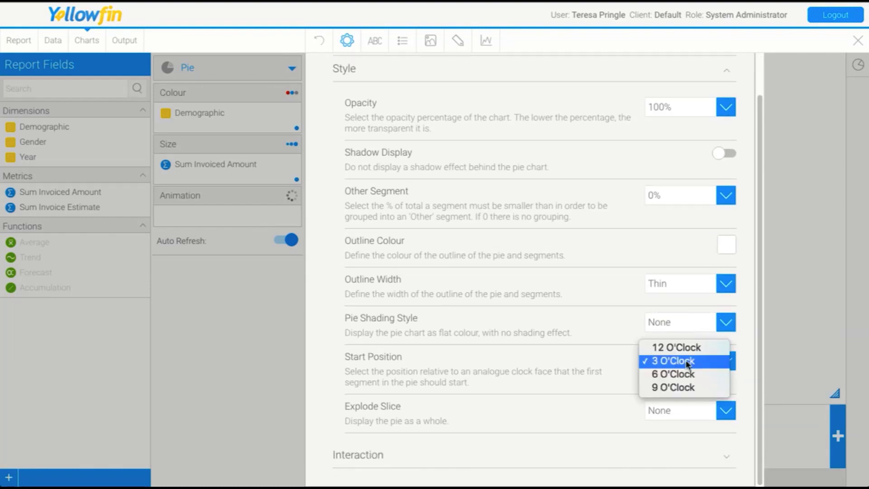
{"action": "left_click", "coordinate": [690, 361]}
{"action": "left_click", "coordinate": [670, 346]}
{"action": "scroll", "coordinate": [694, 254], "scroll_direction": "up", "scroll_amount": 1}
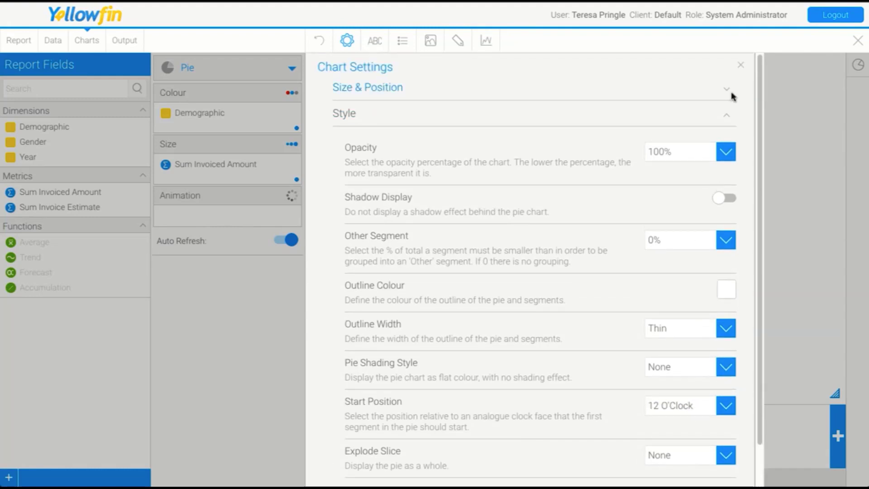
{"action": "left_click", "coordinate": [739, 64]}
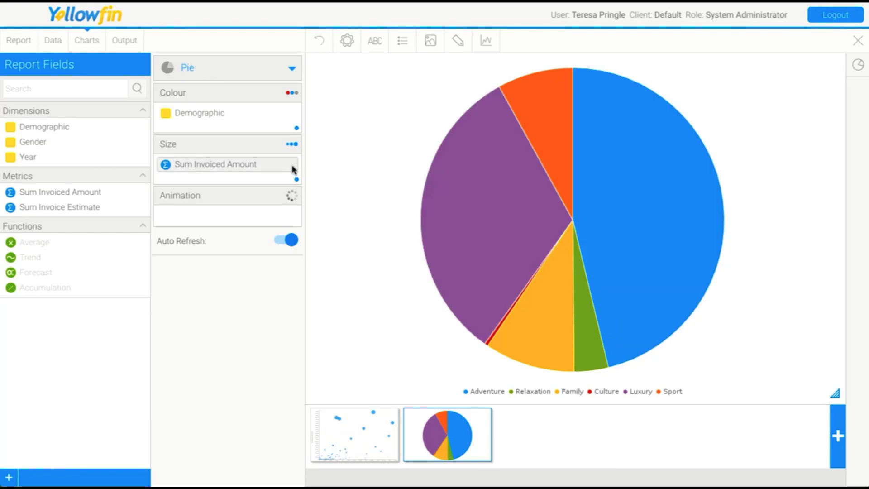
Step: Switch pie labels on, showing each slice's Value and Percentage
{"action": "mouse_move", "coordinate": [506, 103]}
{"action": "mouse_move", "coordinate": [637, 317]}
{"action": "left_click", "coordinate": [458, 41]}
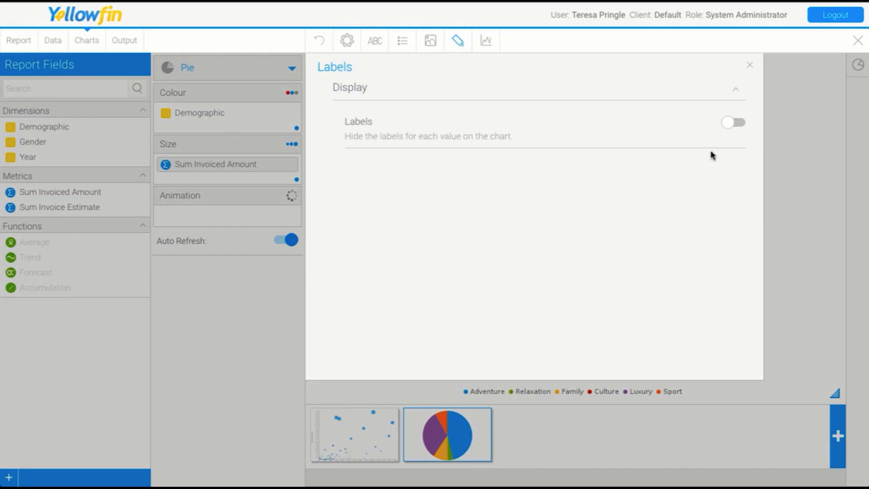
{"action": "left_click", "coordinate": [736, 129]}
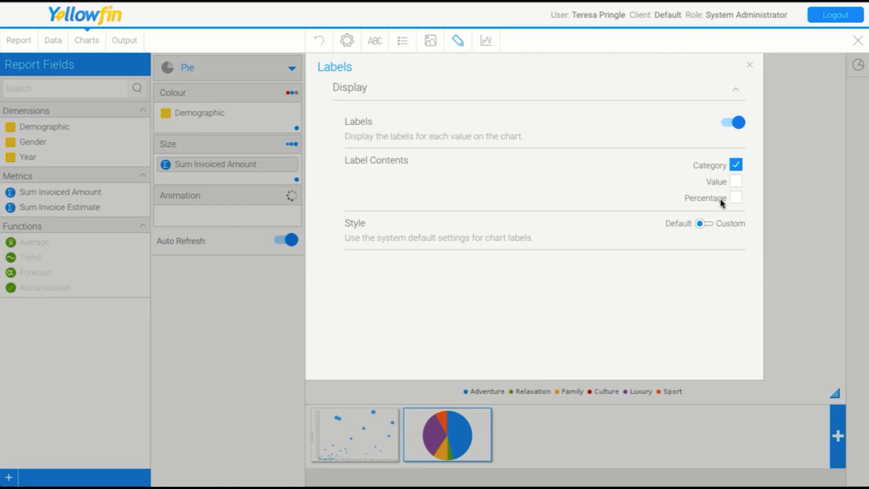
{"action": "left_click", "coordinate": [735, 181]}
{"action": "left_click", "coordinate": [735, 197]}
{"action": "left_click", "coordinate": [750, 65]}
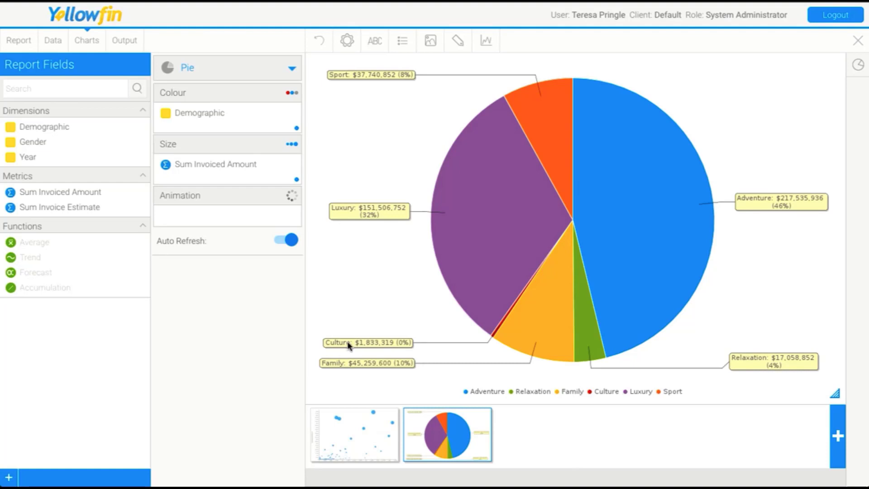
Step: Set the pie's Legend Position to None
{"action": "left_click", "coordinate": [402, 41]}
{"action": "left_click", "coordinate": [701, 136]}
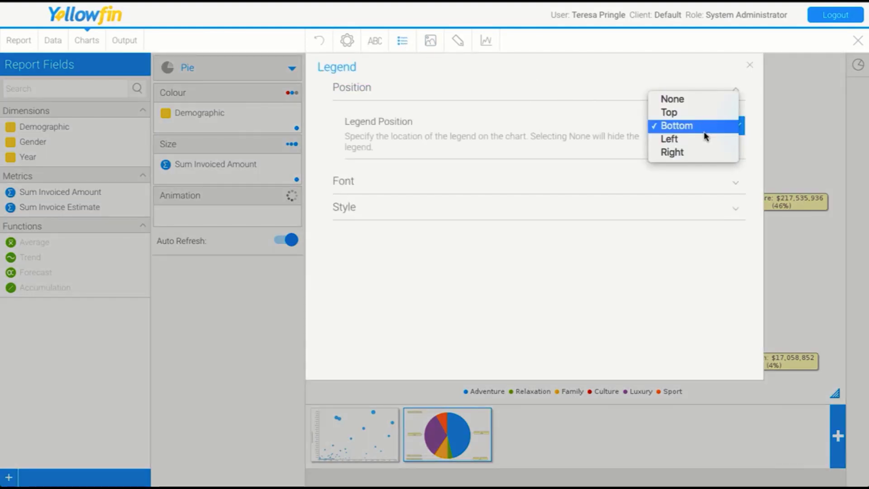
{"action": "left_click", "coordinate": [710, 103]}
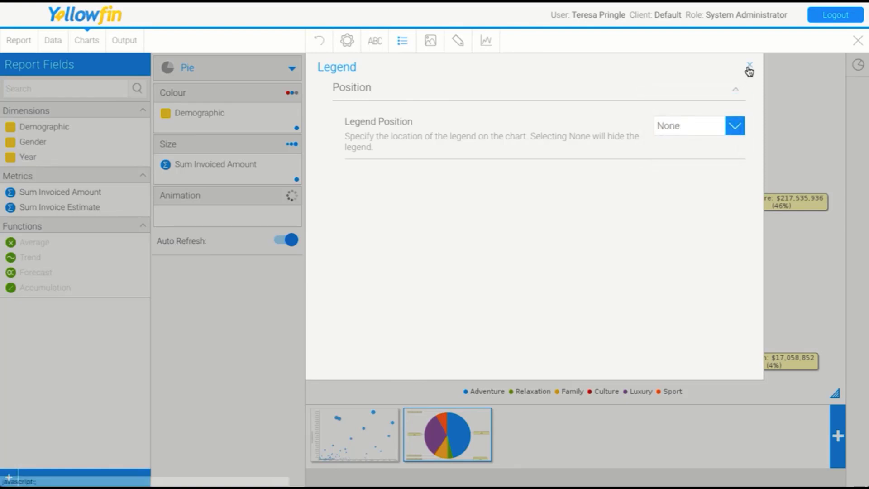
{"action": "left_click", "coordinate": [749, 65]}
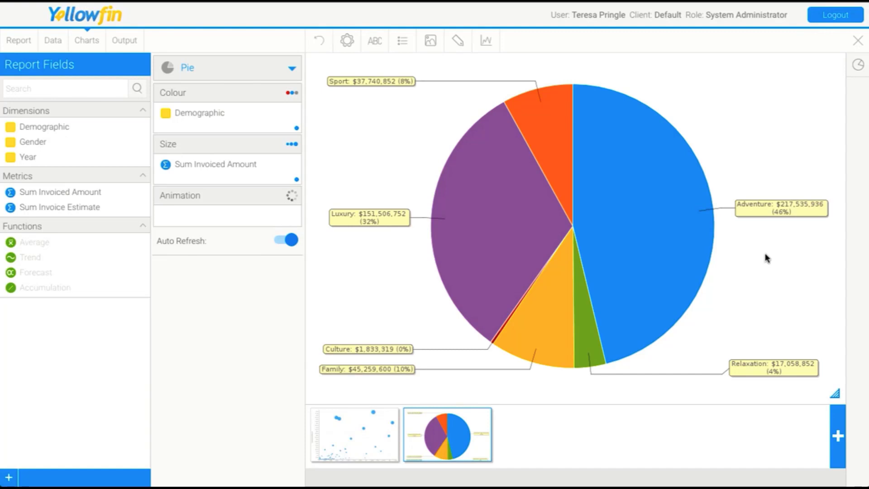
Step: Drop amounts from the pie labels and give them a Custom Monospaced 10pt font
{"action": "left_click", "coordinate": [457, 47]}
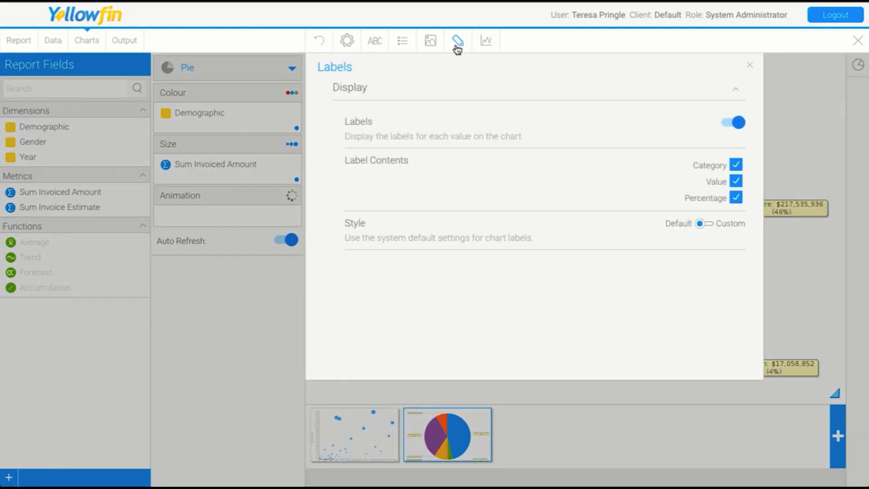
{"action": "left_click", "coordinate": [736, 181]}
{"action": "left_click", "coordinate": [708, 224]}
{"action": "left_click", "coordinate": [666, 266]}
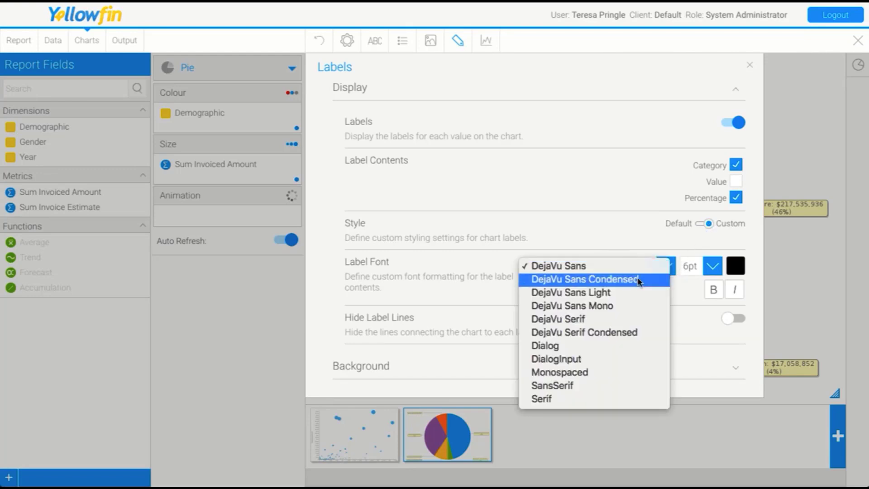
{"action": "left_click", "coordinate": [559, 372]}
{"action": "left_click", "coordinate": [712, 266]}
{"action": "left_click", "coordinate": [698, 306]}
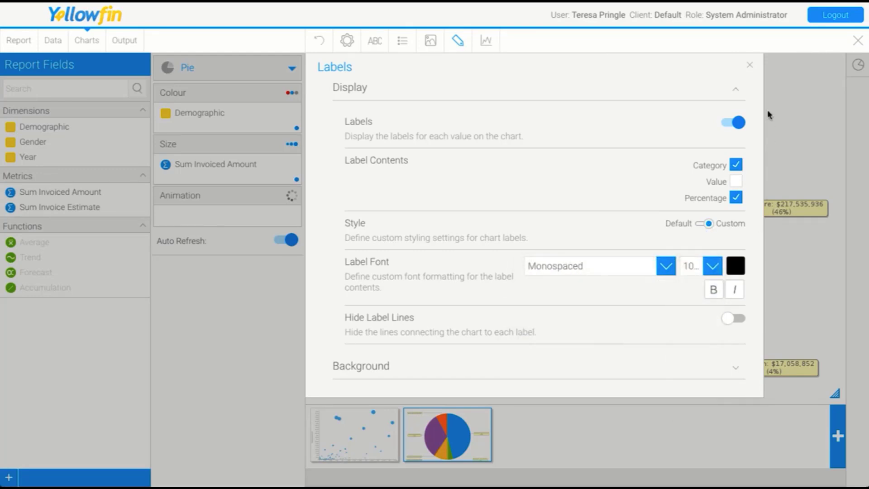
{"action": "left_click", "coordinate": [749, 65]}
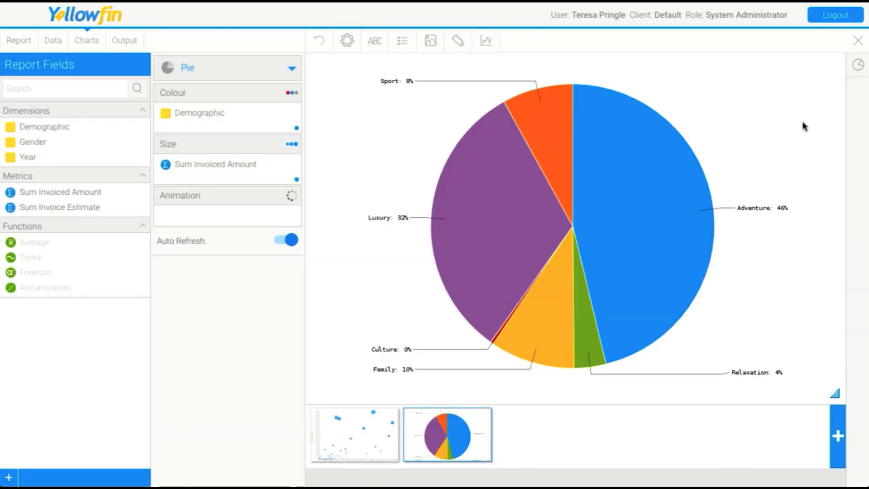
Step: Enlarge the pie label font size to 12pt
{"action": "left_click", "coordinate": [458, 41]}
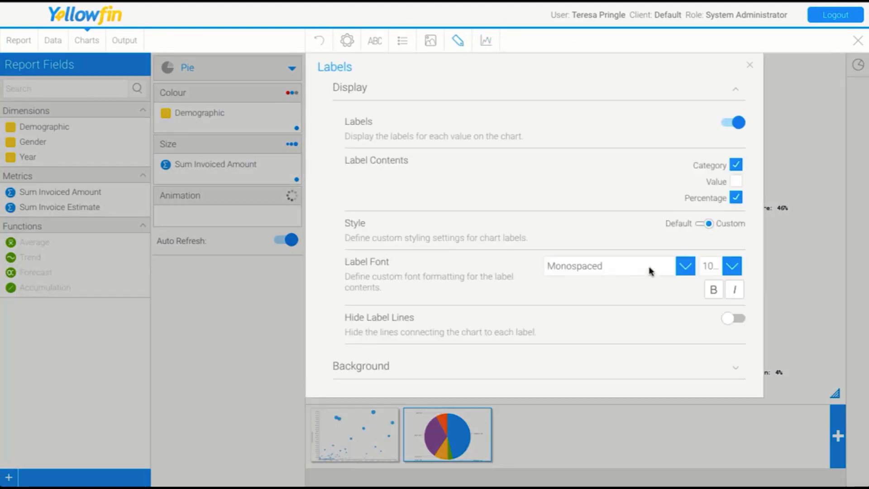
{"action": "left_click", "coordinate": [710, 267]}
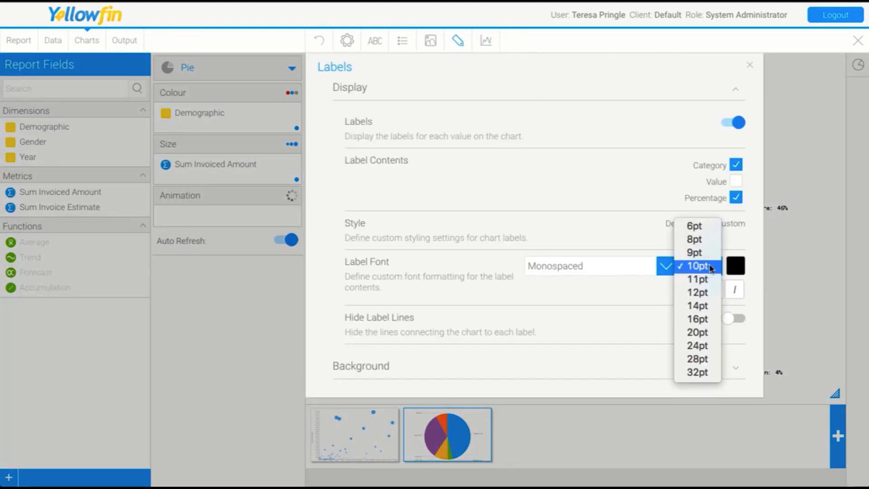
{"action": "left_click", "coordinate": [699, 293]}
{"action": "left_click", "coordinate": [751, 67]}
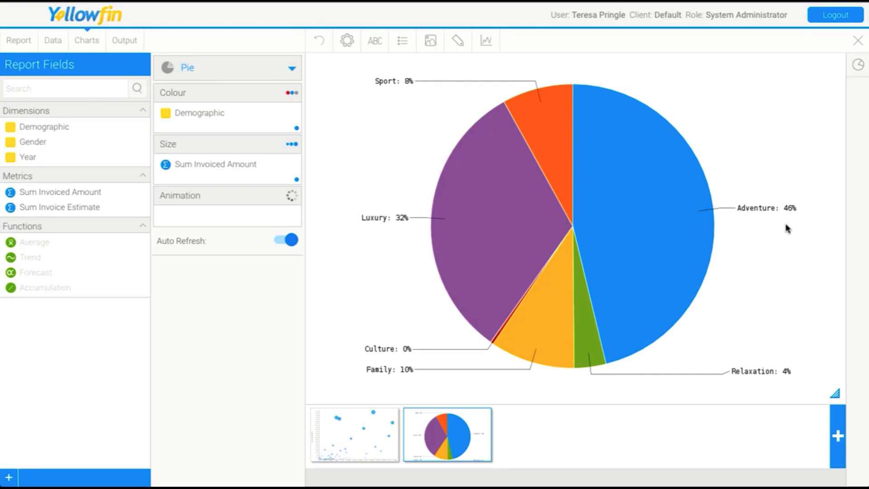
Step: Change the pie label font to SansSerif
{"action": "left_click", "coordinate": [458, 40]}
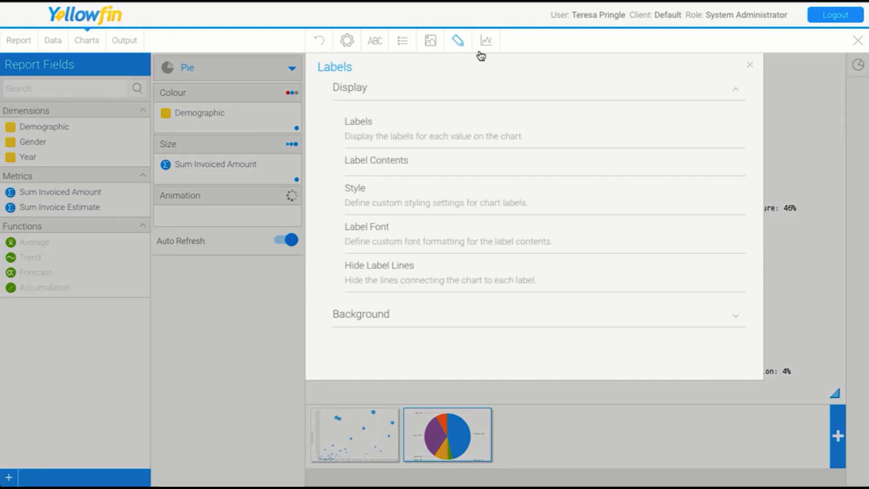
{"action": "left_click", "coordinate": [600, 269]}
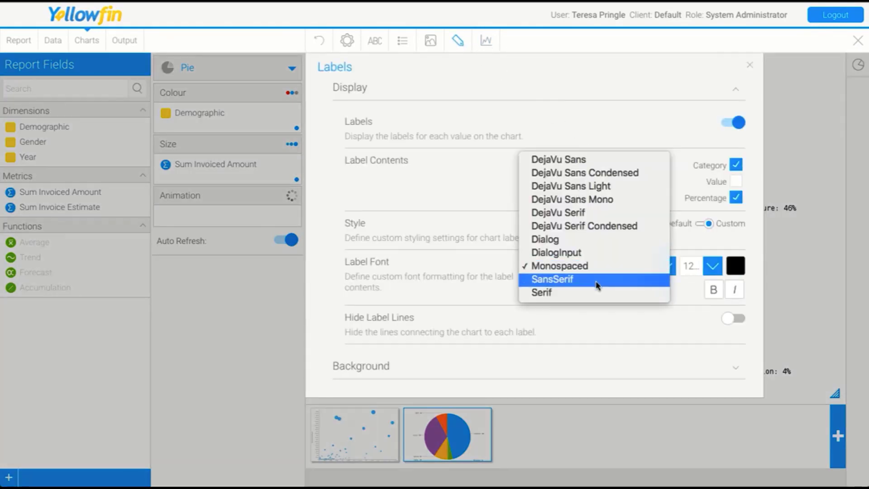
{"action": "left_click", "coordinate": [597, 280]}
{"action": "left_click", "coordinate": [749, 65]}
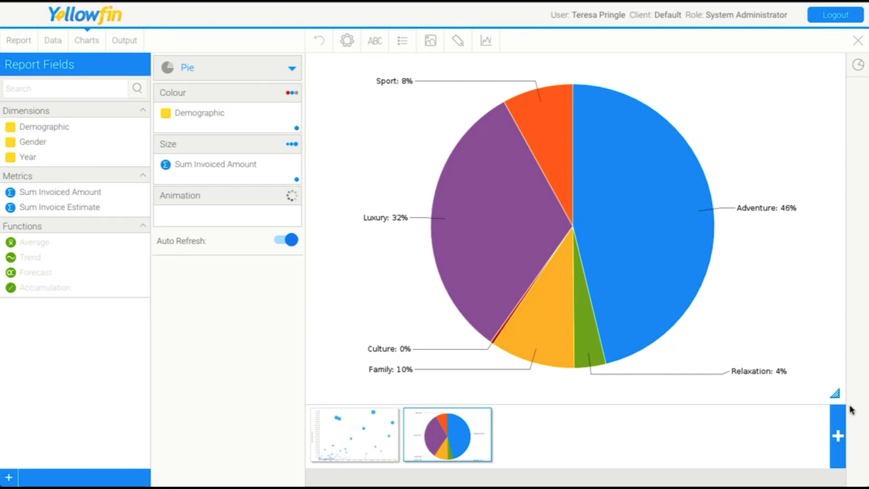
Step: Add a third chart to the canvas as a Vertical Column chart
{"action": "left_click", "coordinate": [837, 436]}
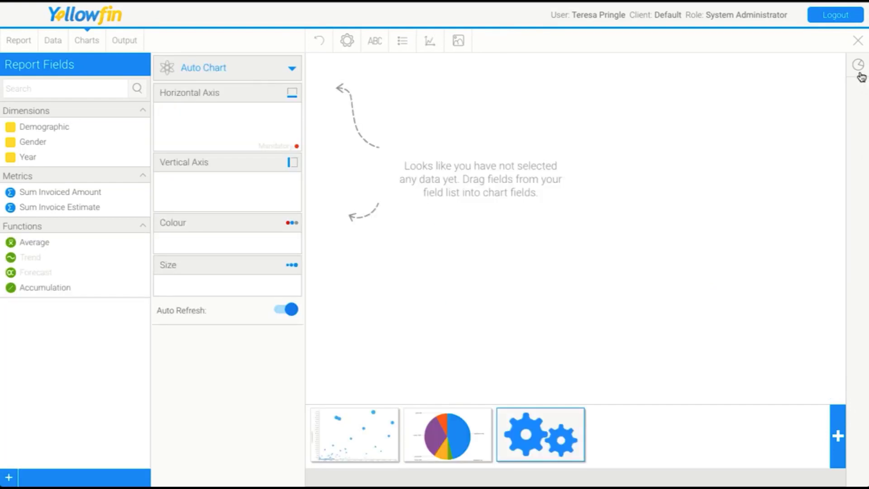
{"action": "left_click", "coordinate": [859, 68]}
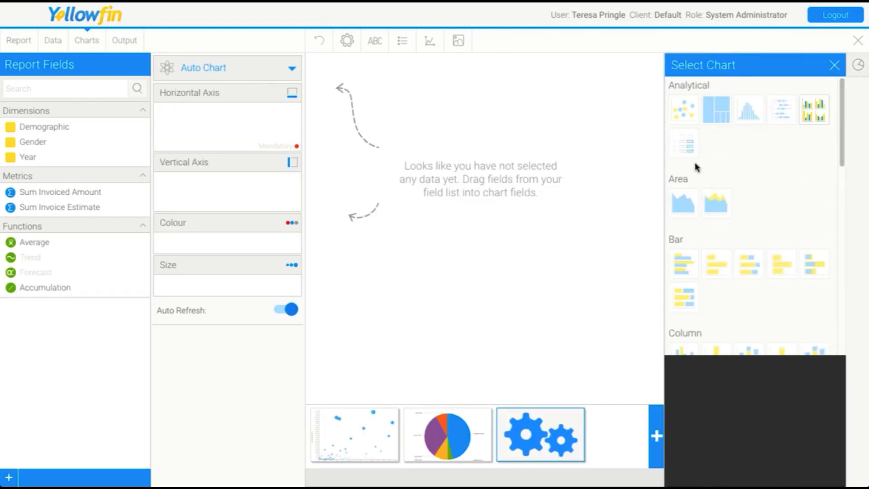
{"action": "mouse_move", "coordinate": [683, 292]}
{"action": "scroll", "coordinate": [686, 287], "scroll_direction": "down", "scroll_amount": 1}
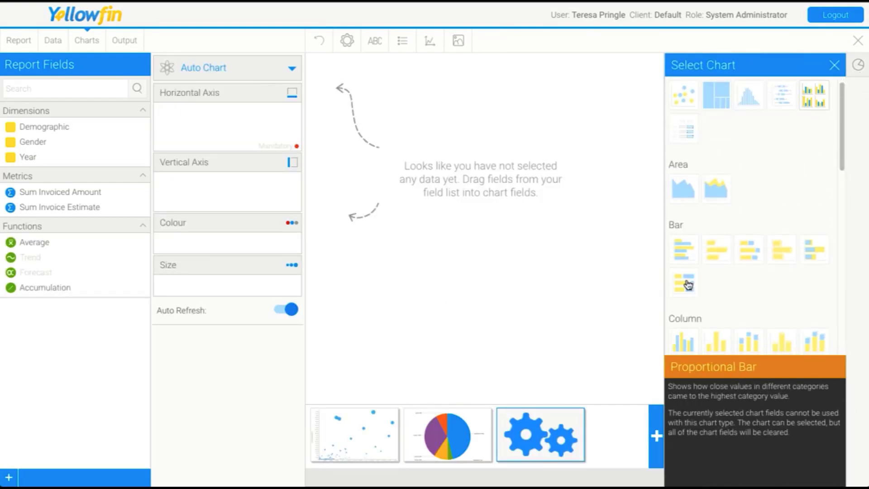
{"action": "left_click", "coordinate": [682, 343]}
{"action": "left_click", "coordinate": [834, 65]}
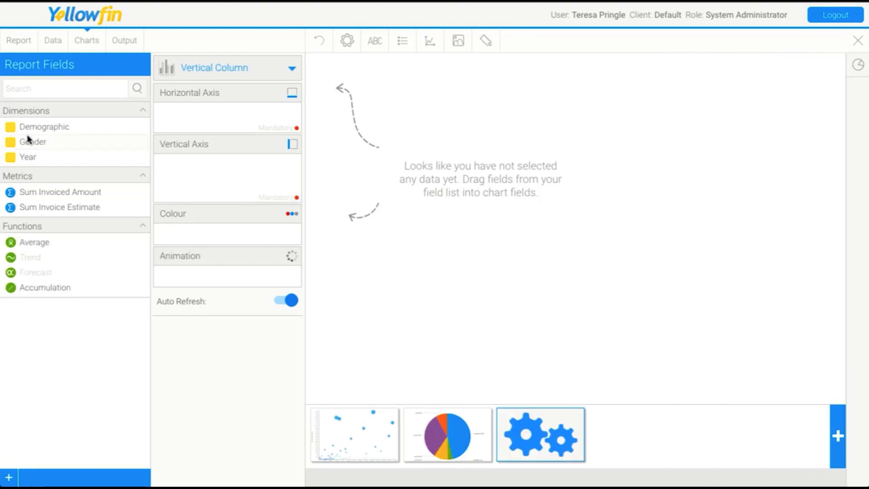
Step: Put Demographic on the horizontal axis, Sum Invoiced Amount vertical, and Sum Invoice Estimate in Colour
{"action": "left_click_drag", "start_coordinate": [36, 128], "coordinate": [199, 114]}
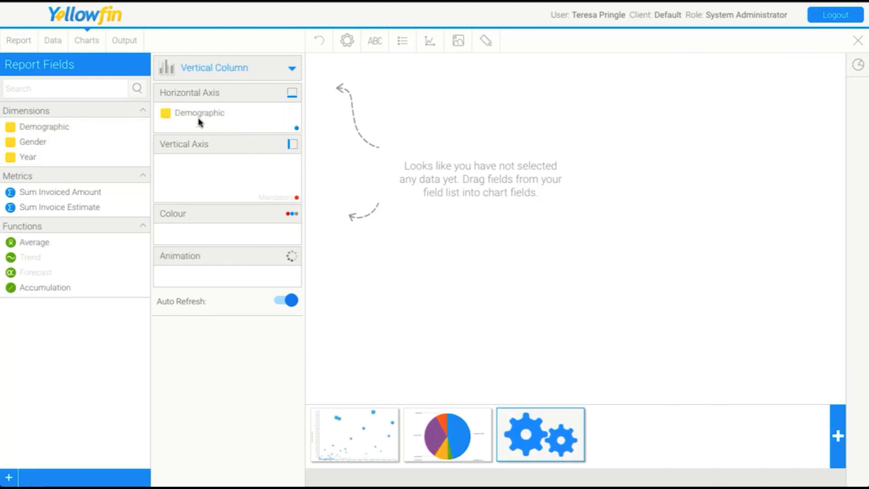
{"action": "left_click_drag", "start_coordinate": [48, 195], "coordinate": [220, 177]}
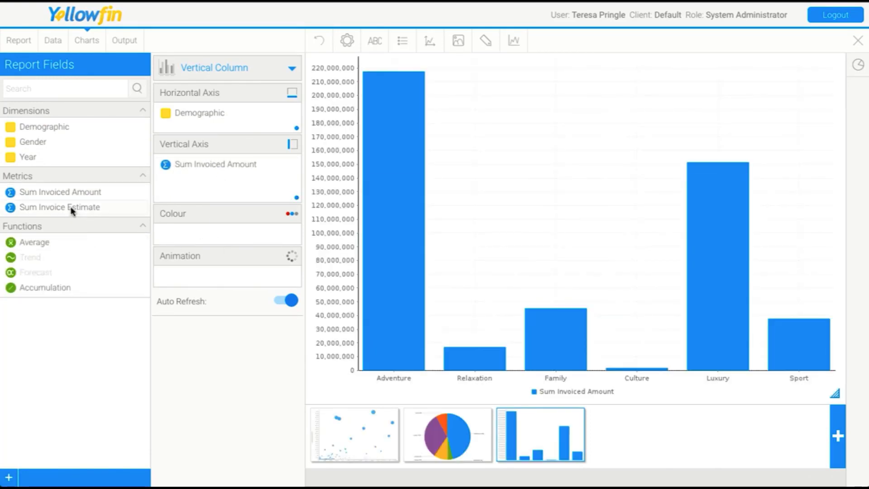
{"action": "left_click_drag", "start_coordinate": [71, 208], "coordinate": [192, 240]}
{"action": "left_click_drag", "start_coordinate": [10, 208], "coordinate": [190, 242]}
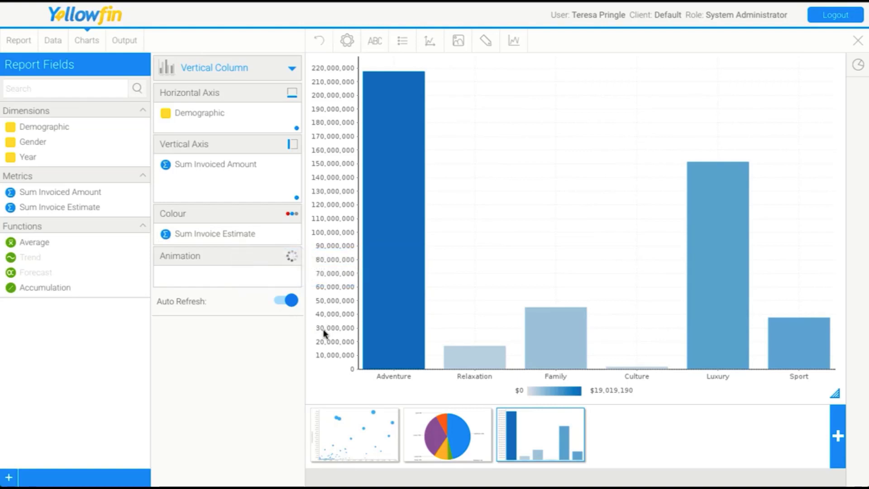
{"action": "mouse_move", "coordinate": [374, 83]}
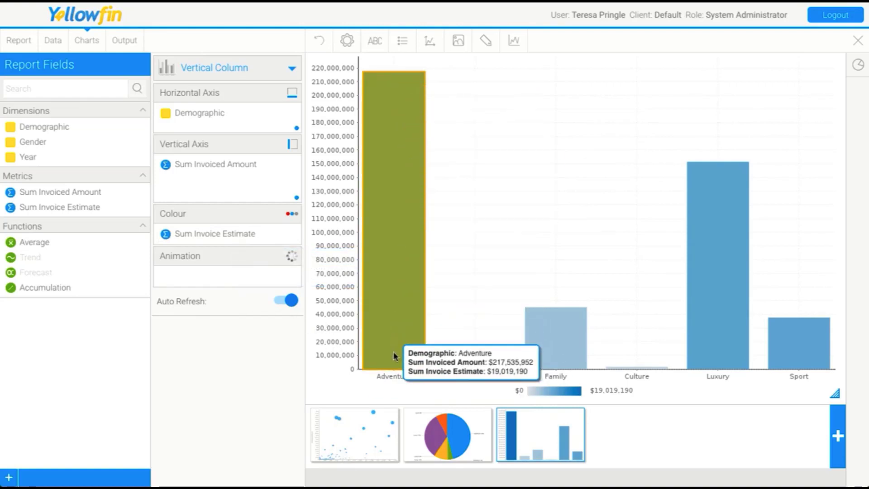
{"action": "mouse_move", "coordinate": [274, 170]}
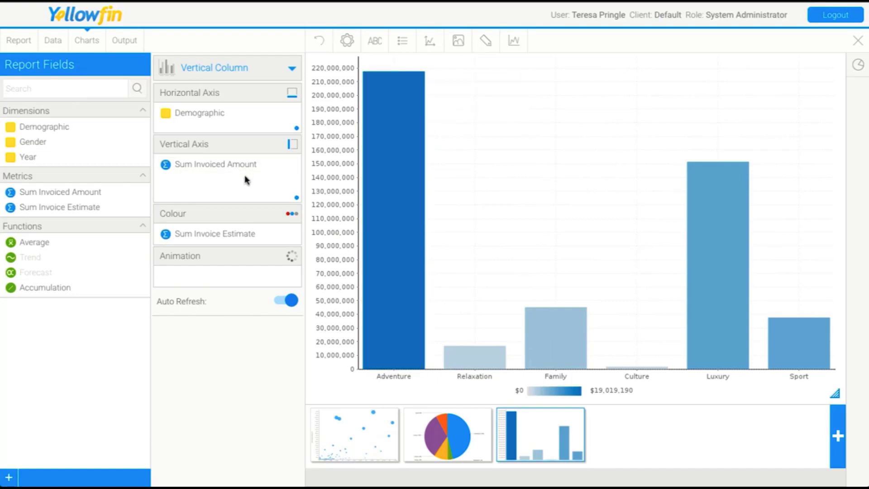
{"action": "mouse_move", "coordinate": [382, 333]}
{"action": "mouse_move", "coordinate": [236, 241]}
{"action": "mouse_move", "coordinate": [617, 370]}
Step: Switch the colour field's series settings to a Custom colour set
{"action": "left_click", "coordinate": [292, 236]}
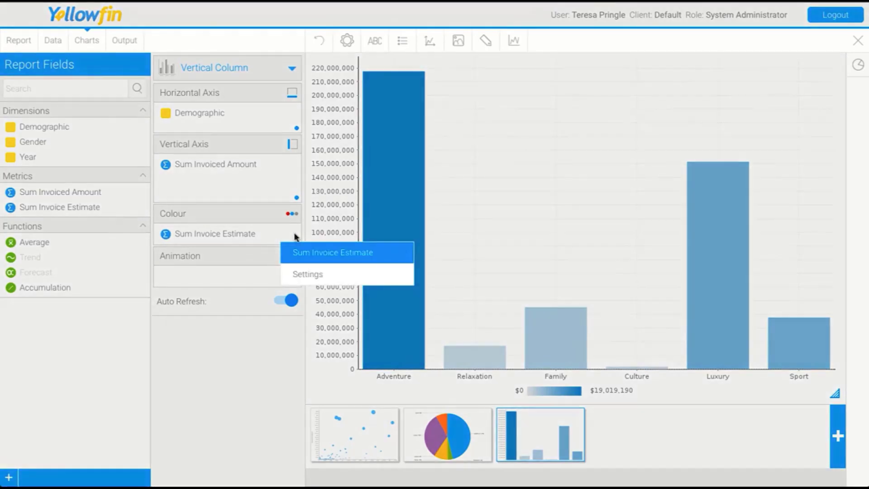
{"action": "left_click", "coordinate": [306, 274]}
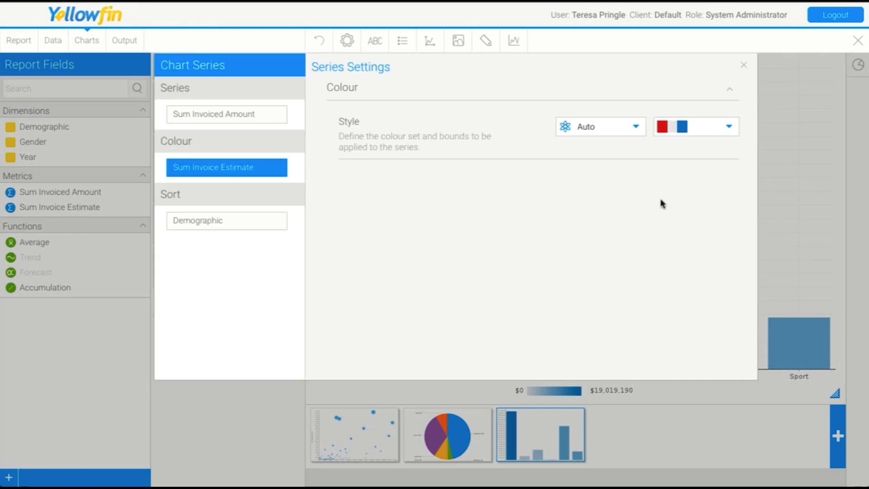
{"action": "left_click", "coordinate": [689, 130]}
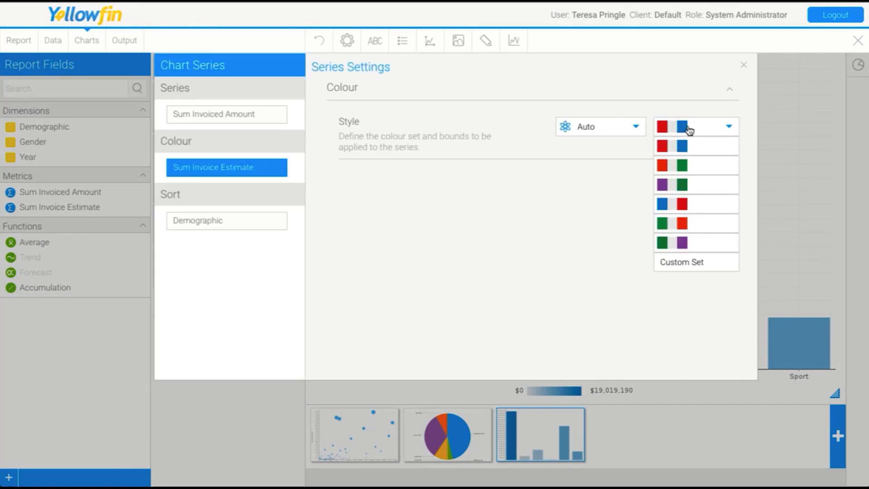
{"action": "left_click", "coordinate": [708, 131]}
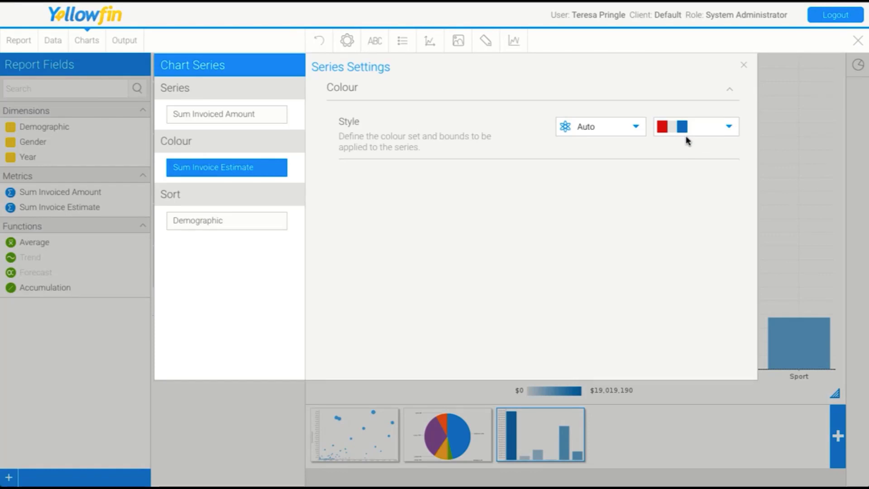
{"action": "left_click", "coordinate": [709, 136]}
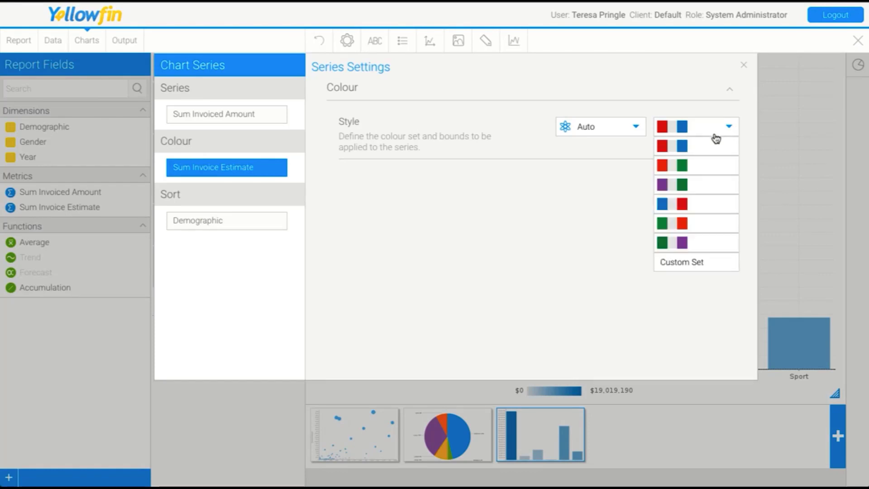
{"action": "left_click", "coordinate": [700, 260]}
Step: Add a colour stop and set the scale's minimum, yellow middle and orange maximum colours
{"action": "left_click", "coordinate": [693, 171]}
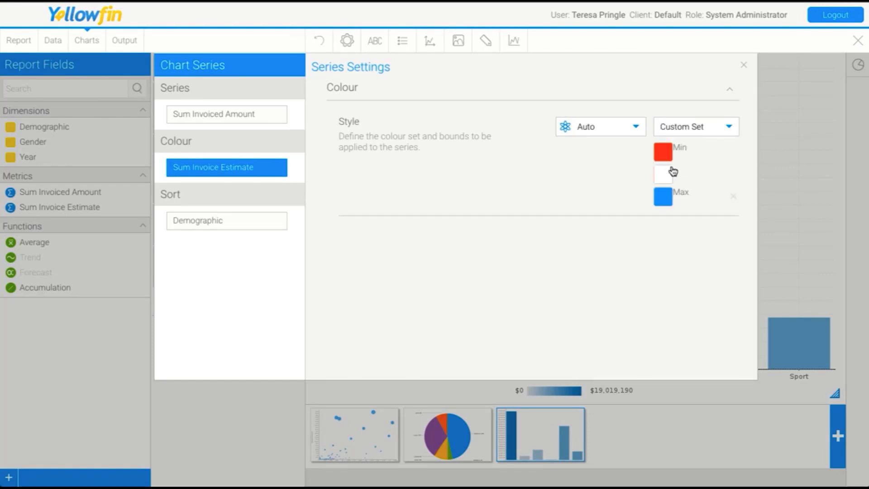
{"action": "left_click", "coordinate": [663, 199]}
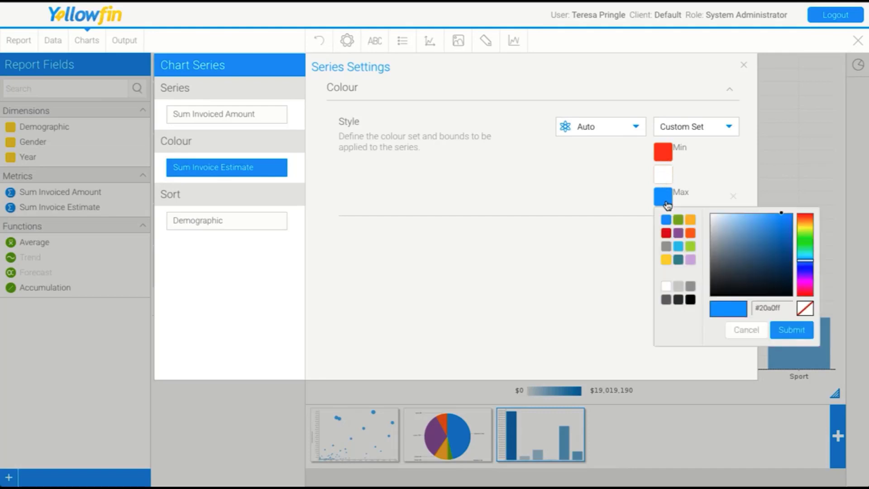
{"action": "left_click", "coordinate": [690, 232]}
{"action": "left_click", "coordinate": [663, 175]}
{"action": "left_click", "coordinate": [690, 197]}
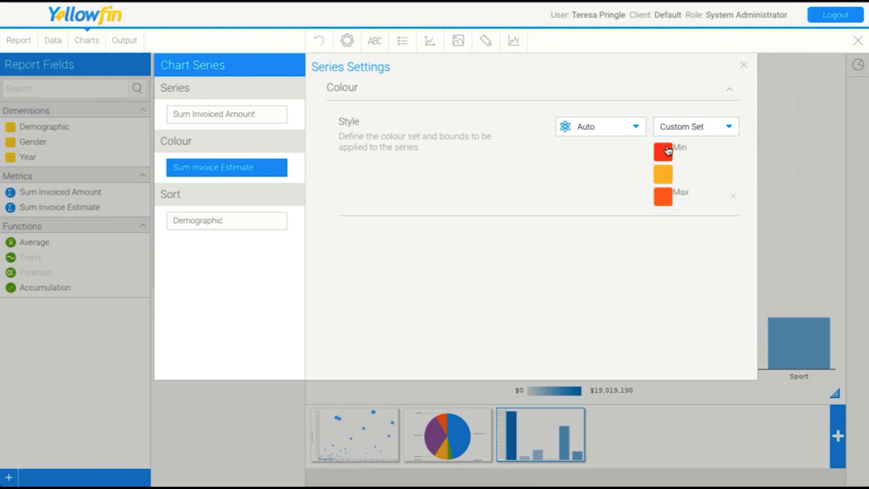
{"action": "left_click", "coordinate": [668, 150]}
{"action": "left_click", "coordinate": [666, 175]}
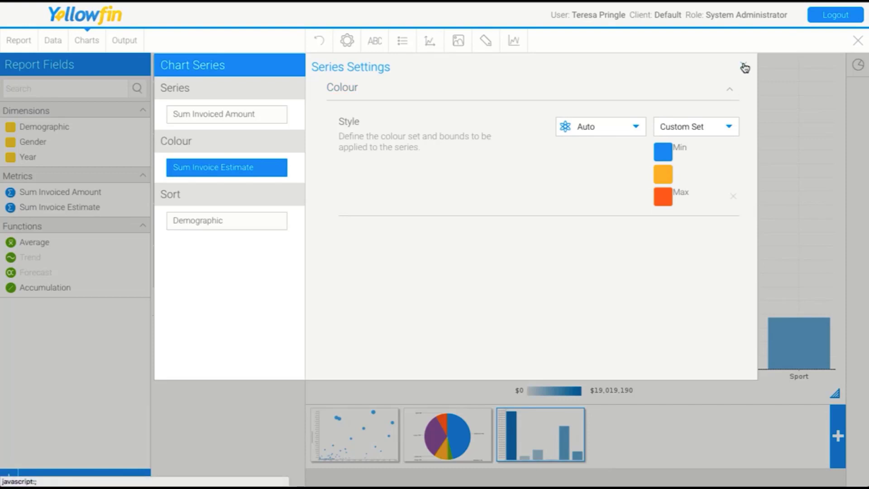
{"action": "left_click", "coordinate": [744, 68]}
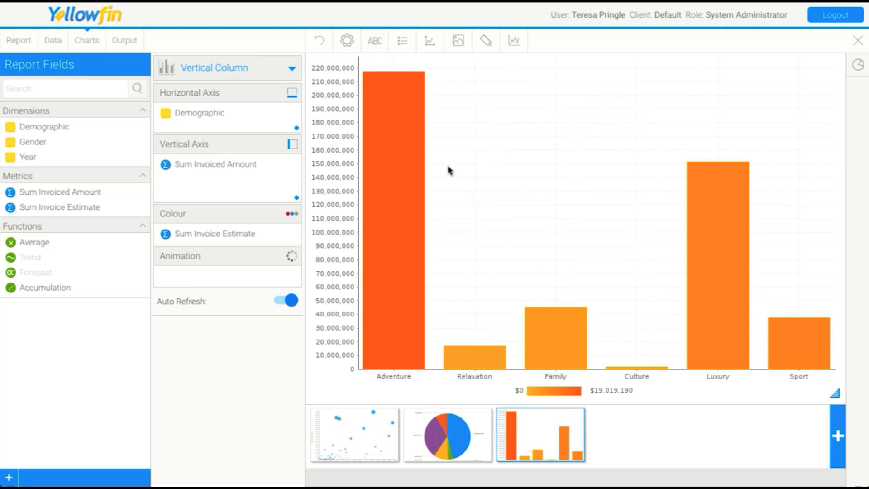
Step: In the output layout, drag the column chart and the pie chart onto the report canvas
{"action": "left_click", "coordinate": [122, 40]}
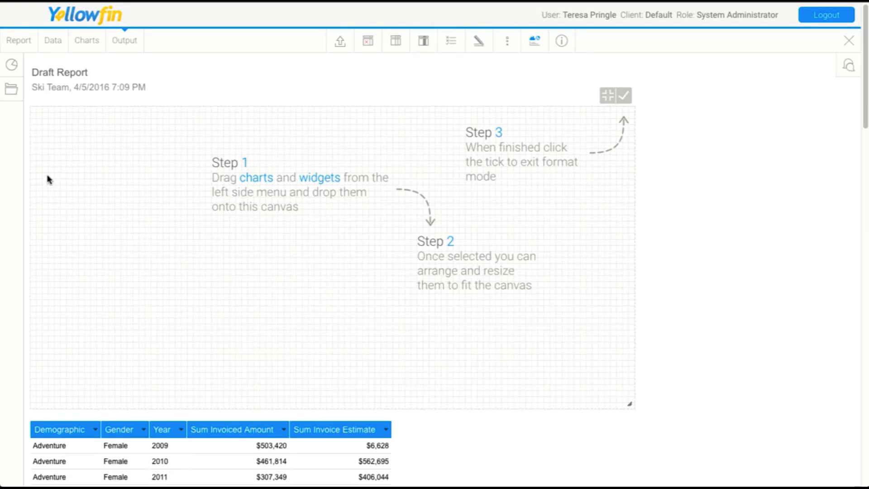
{"action": "left_click", "coordinate": [11, 66]}
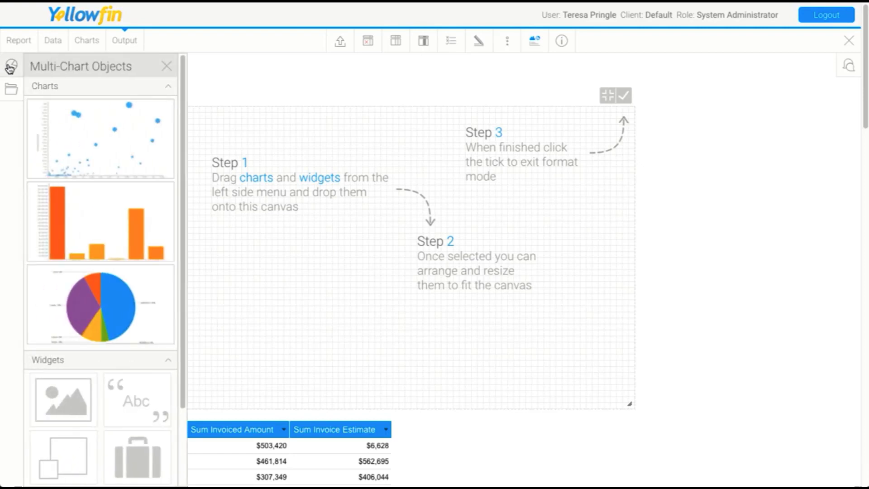
{"action": "left_click_drag", "start_coordinate": [70, 238], "coordinate": [264, 238]}
{"action": "left_click", "coordinate": [11, 65]}
{"action": "left_click_drag", "start_coordinate": [101, 316], "coordinate": [439, 239]}
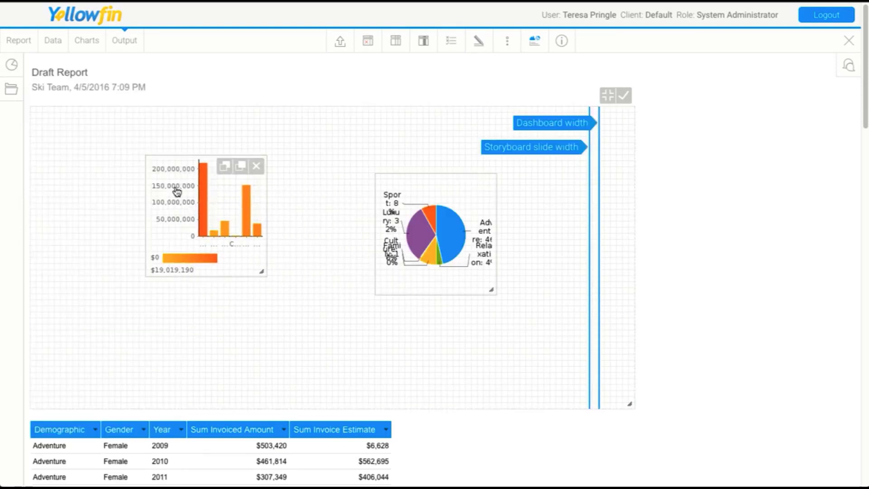
Step: Move both charts to the top and enlarge them, column chart left, pie chart right, matching heights
{"action": "left_click_drag", "start_coordinate": [166, 184], "coordinate": [74, 150]}
{"action": "left_click_drag", "start_coordinate": [149, 226], "coordinate": [321, 320]}
{"action": "left_click_drag", "start_coordinate": [453, 271], "coordinate": [405, 205]}
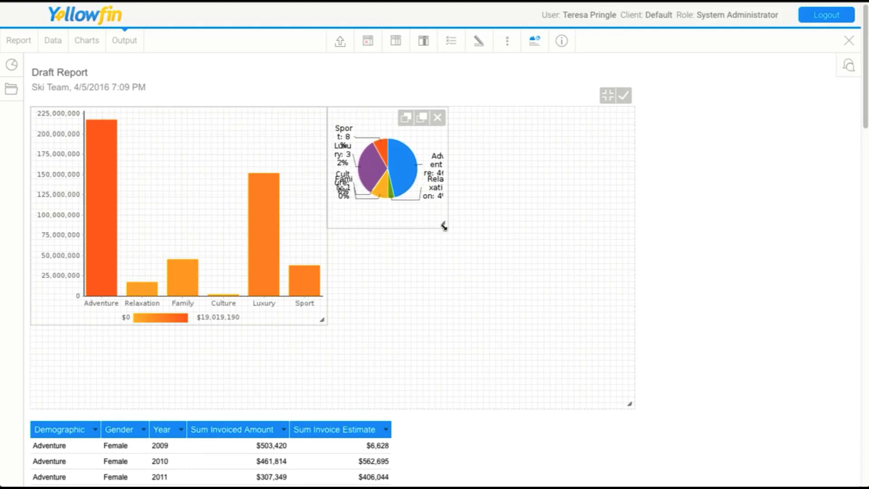
{"action": "left_click_drag", "start_coordinate": [445, 226], "coordinate": [632, 311]}
{"action": "left_click_drag", "start_coordinate": [506, 316], "coordinate": [504, 322]}
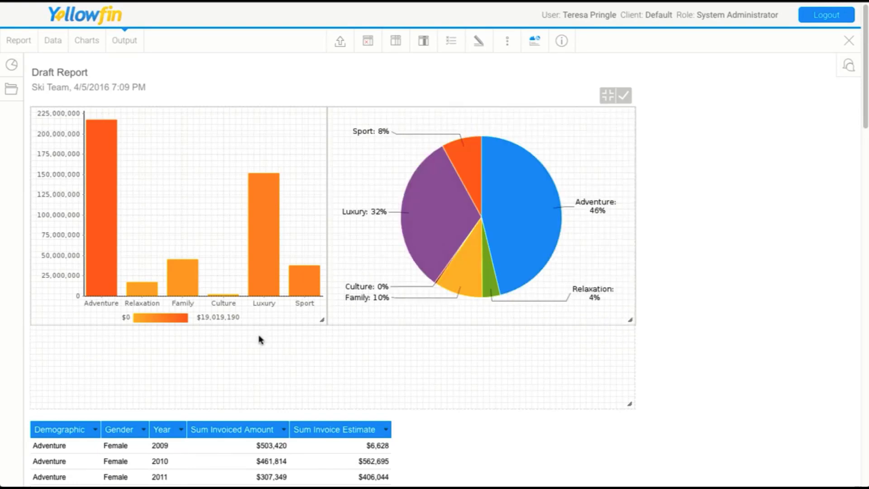
{"action": "left_click", "coordinate": [11, 66]}
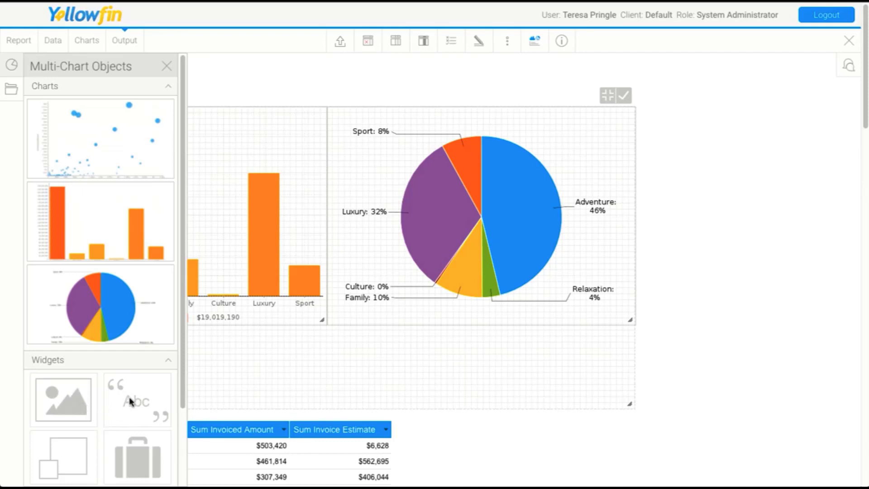
Step: Add an icon widget showing an orange magnifier, shrunk small over the pie chart
{"action": "left_click_drag", "start_coordinate": [133, 465], "coordinate": [326, 317]}
{"action": "left_click", "coordinate": [340, 285]}
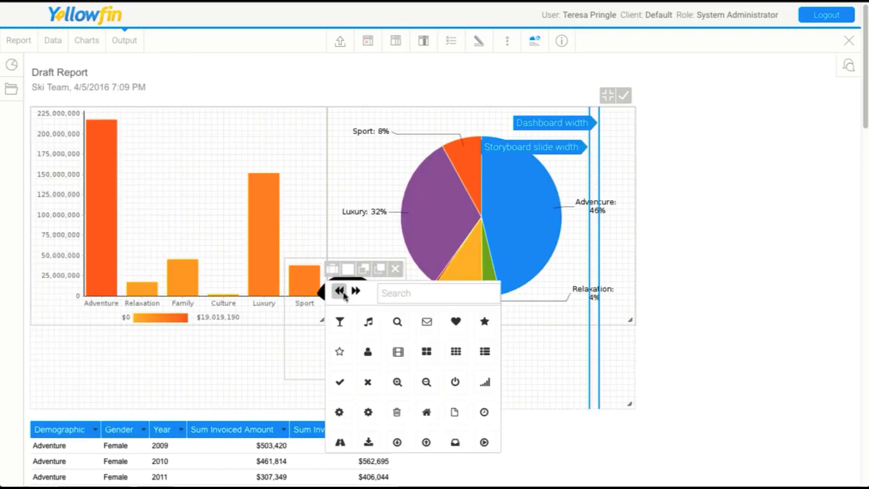
{"action": "left_click", "coordinate": [397, 322]}
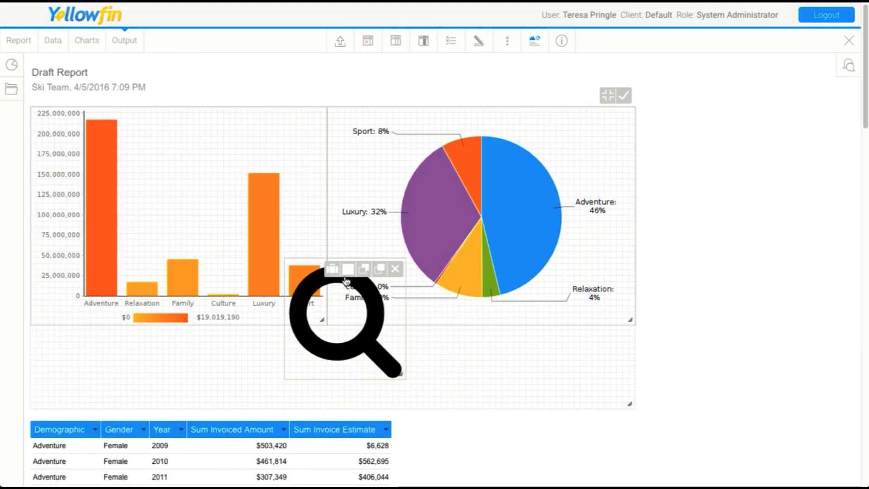
{"action": "left_click", "coordinate": [345, 276]}
{"action": "left_click", "coordinate": [380, 312]}
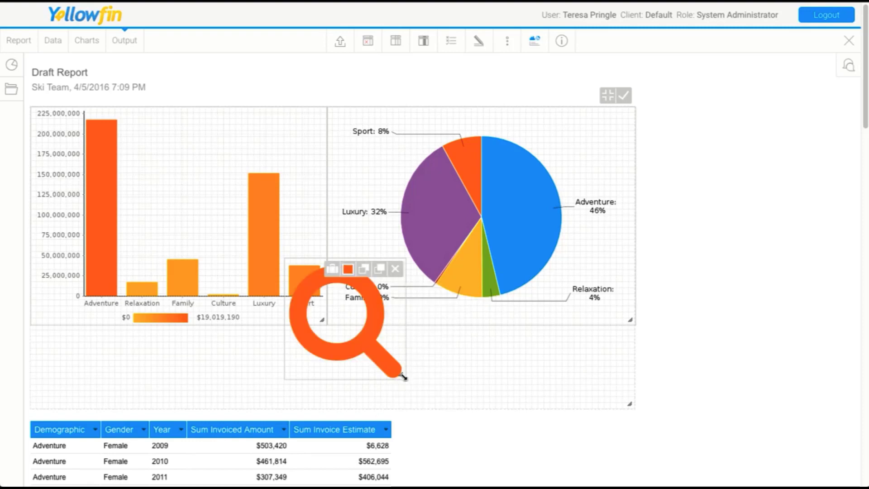
{"action": "left_click_drag", "start_coordinate": [404, 377], "coordinate": [550, 185]}
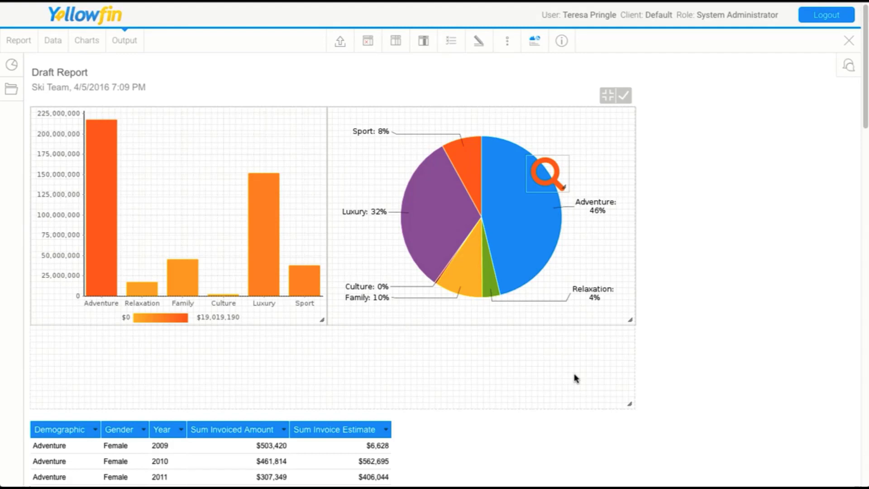
Step: Close the draft report without activating it and open Dashboards > Analysis
{"action": "left_click", "coordinate": [849, 41]}
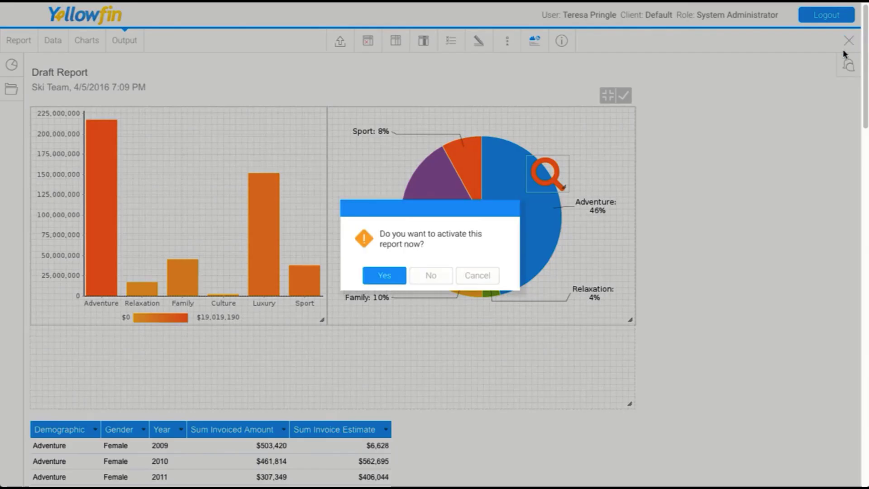
{"action": "left_click", "coordinate": [429, 276]}
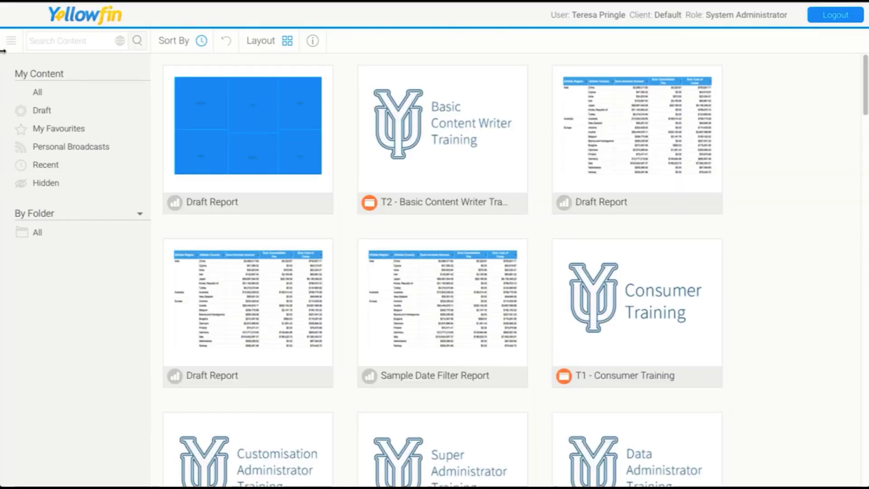
{"action": "left_click", "coordinate": [11, 40]}
{"action": "left_click", "coordinate": [24, 136]}
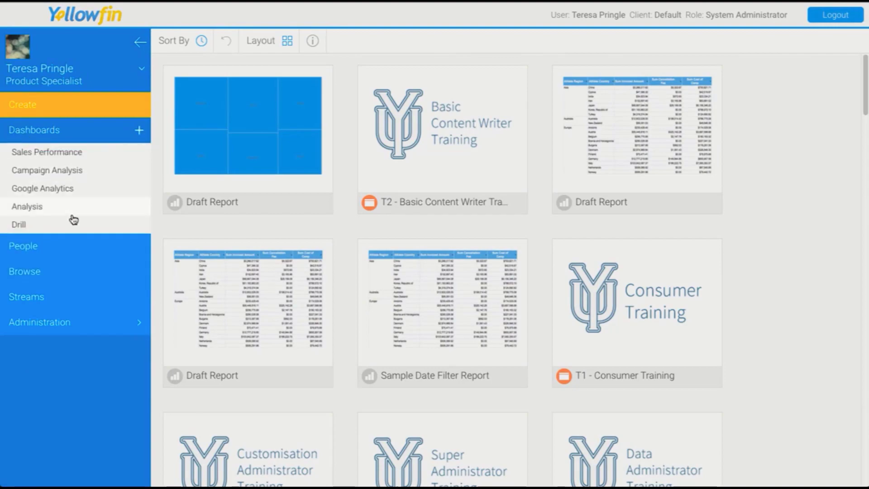
{"action": "left_click", "coordinate": [65, 205]}
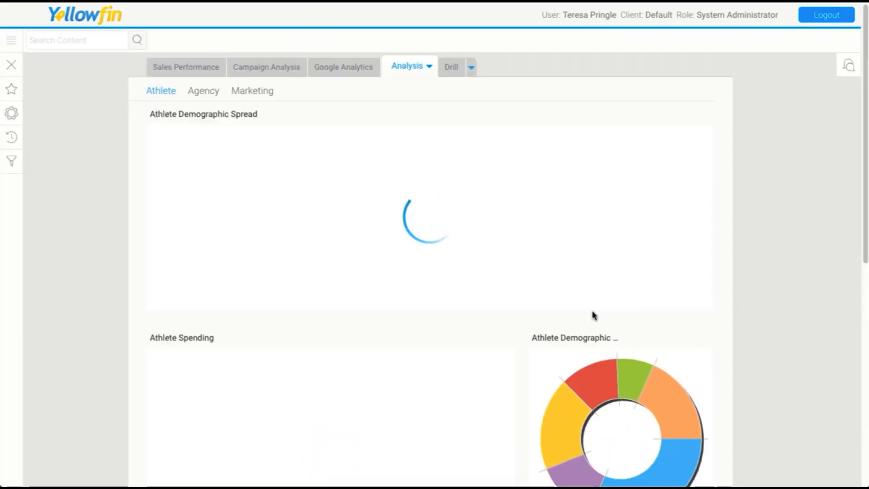
Step: Browse the dashboard's Agency page, then switch to its Marketing page
{"action": "scroll", "coordinate": [804, 356], "scroll_direction": "down", "scroll_amount": 8}
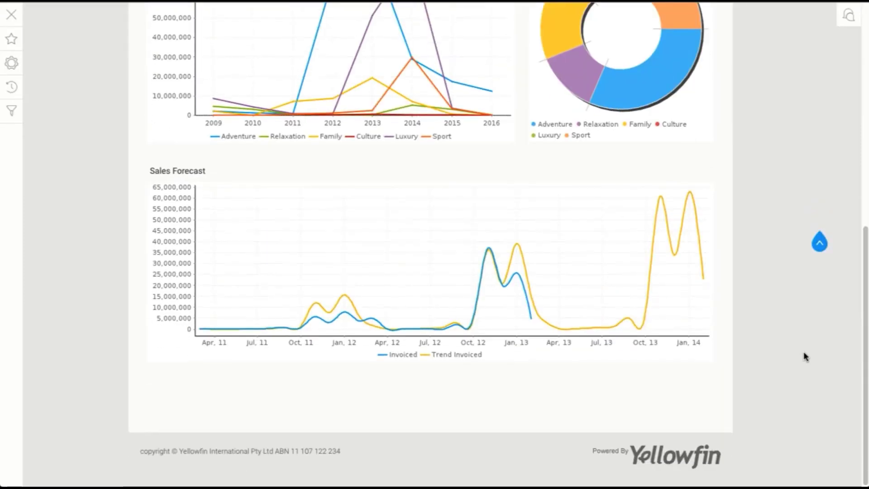
{"action": "scroll", "coordinate": [805, 356], "scroll_direction": "up", "scroll_amount": 10}
{"action": "left_click", "coordinate": [202, 91]}
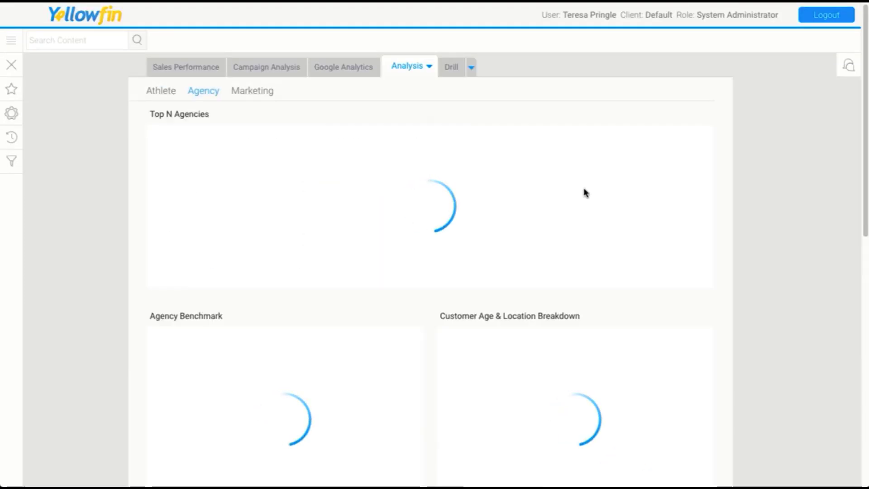
{"action": "scroll", "coordinate": [759, 326], "scroll_direction": "down", "scroll_amount": 10}
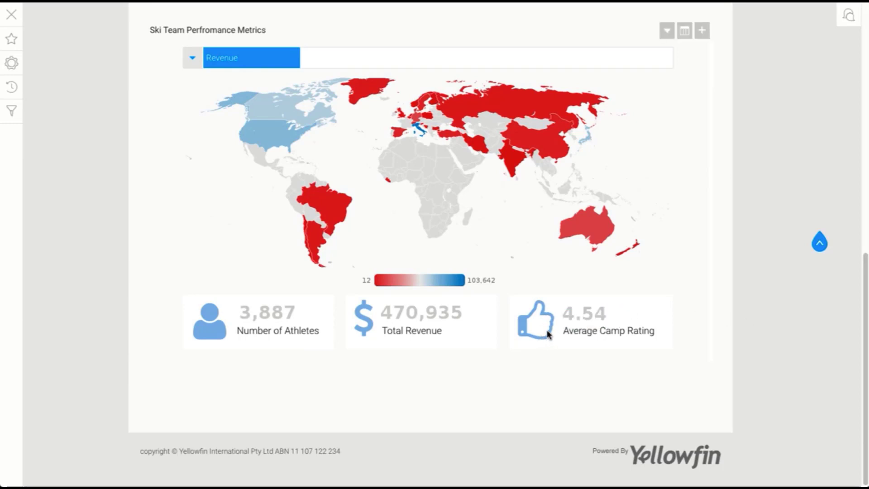
{"action": "mouse_move", "coordinate": [467, 126]}
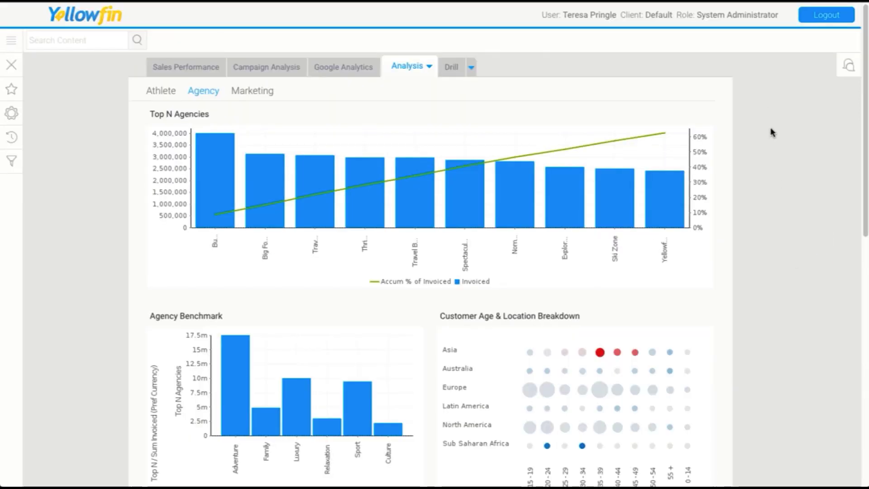
{"action": "left_click", "coordinate": [252, 90]}
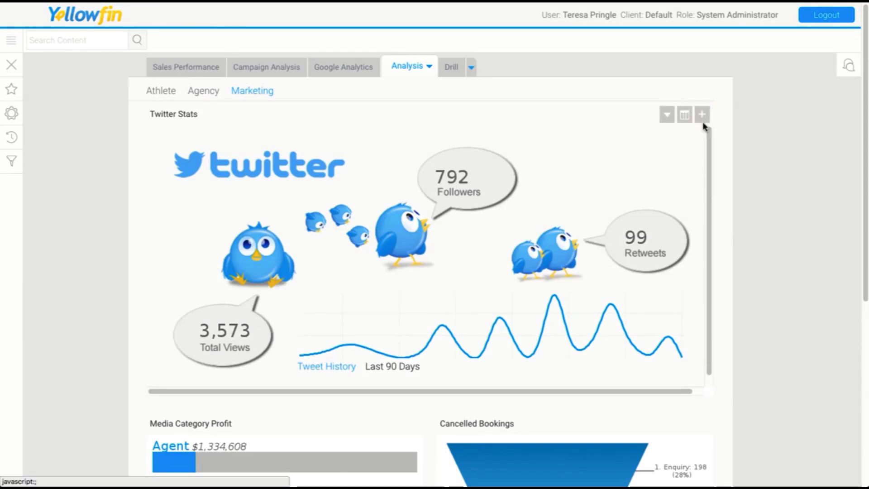
Step: Open the Twitter Stats report on its own and look over its figures
{"action": "left_click", "coordinate": [723, 162]}
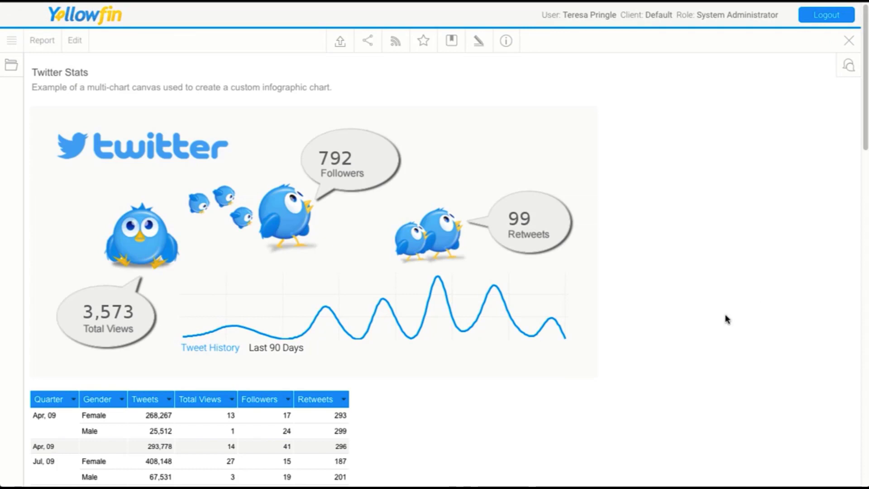
{"action": "mouse_move", "coordinate": [232, 327]}
{"action": "mouse_move", "coordinate": [348, 155]}
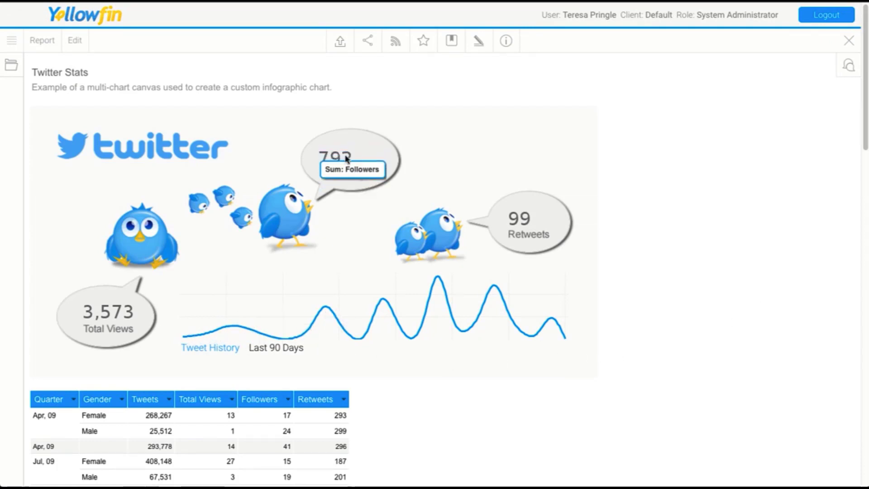
{"action": "mouse_move", "coordinate": [516, 232]}
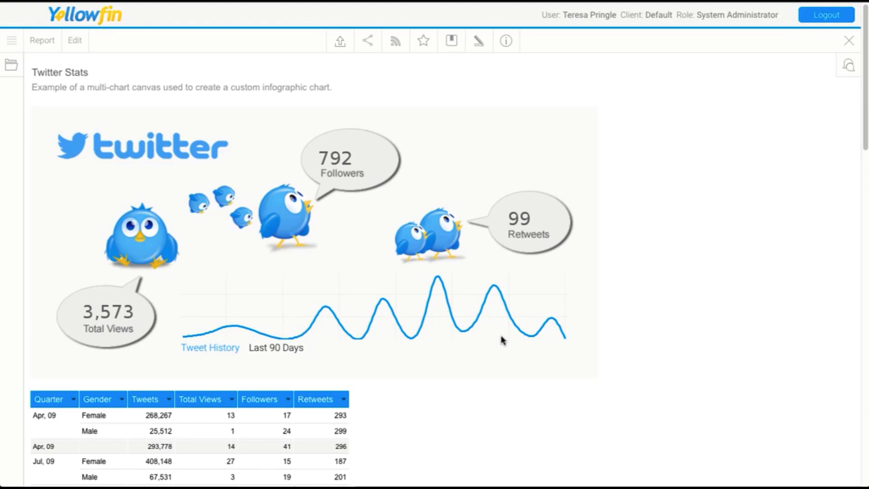
Step: Close the Twitter Stats report and bring up the My Favourites list
{"action": "left_click", "coordinate": [850, 40]}
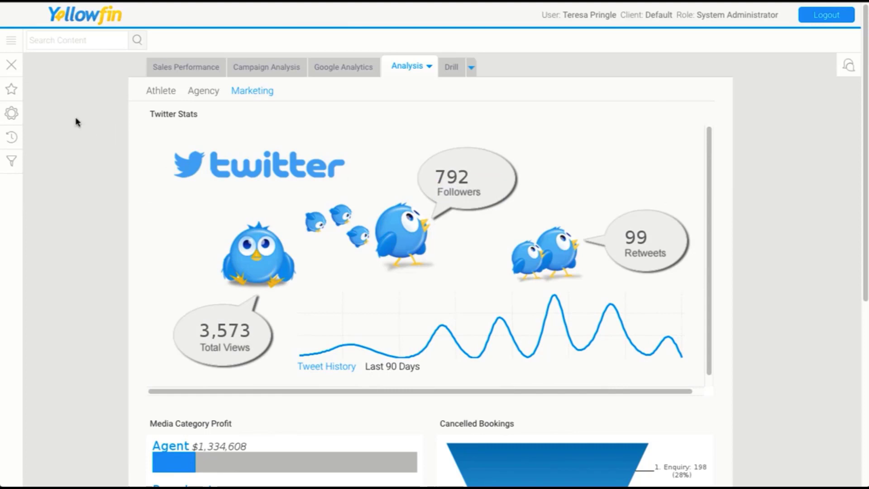
{"action": "left_click", "coordinate": [11, 89]}
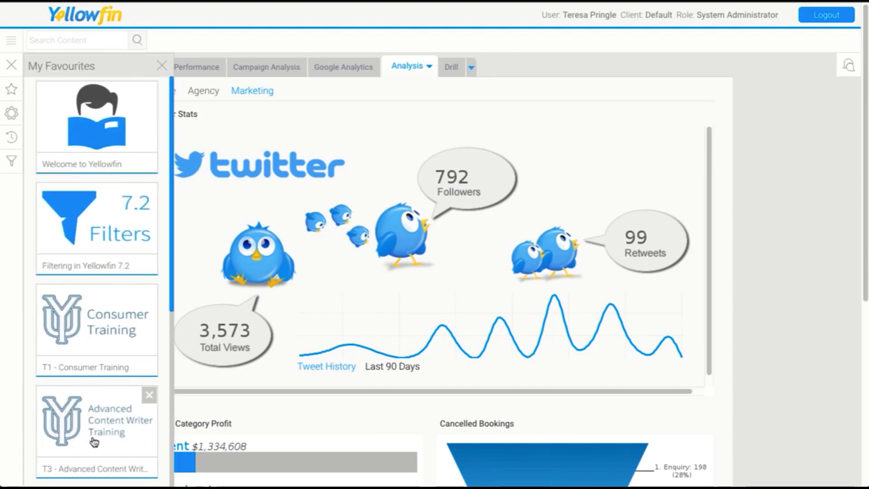
{"action": "scroll", "coordinate": [96, 428], "scroll_direction": "down", "scroll_amount": 3}
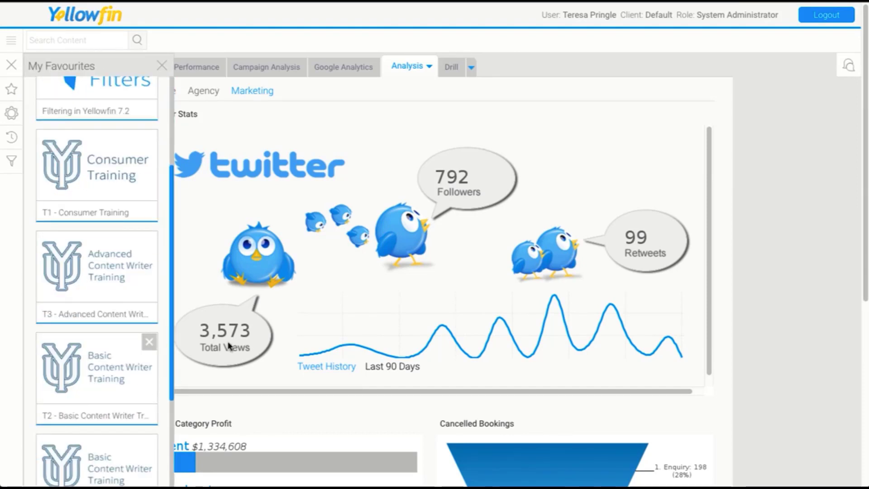